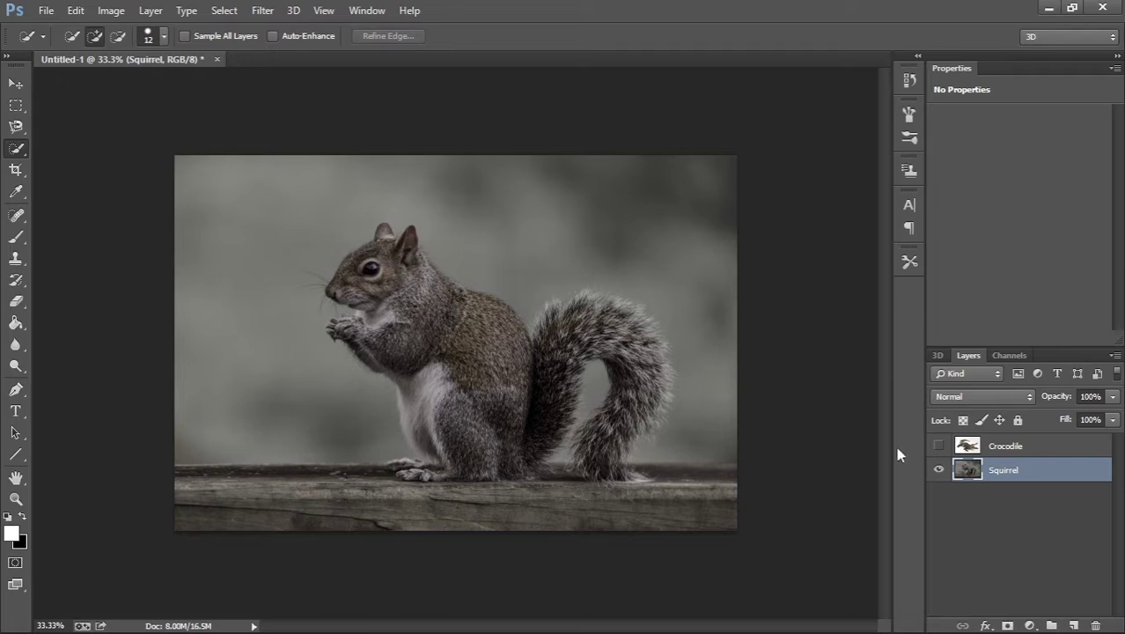
# Select the Crocodile layer and turn on its visibility over the squirrel
pyautogui.click(962, 447)
pyautogui.click(937, 448)
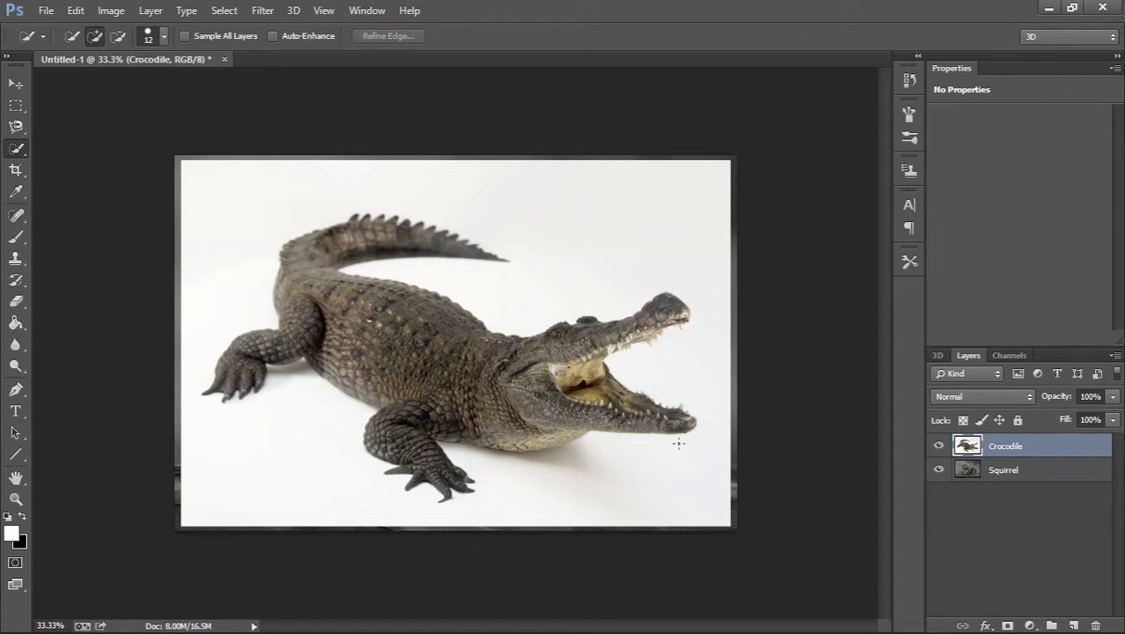
# Quick-select the crocodile's upper jaw, snout and lower jaw
pyautogui.scroll(1, 679, 443)
pyautogui.scroll(1, 678, 443)
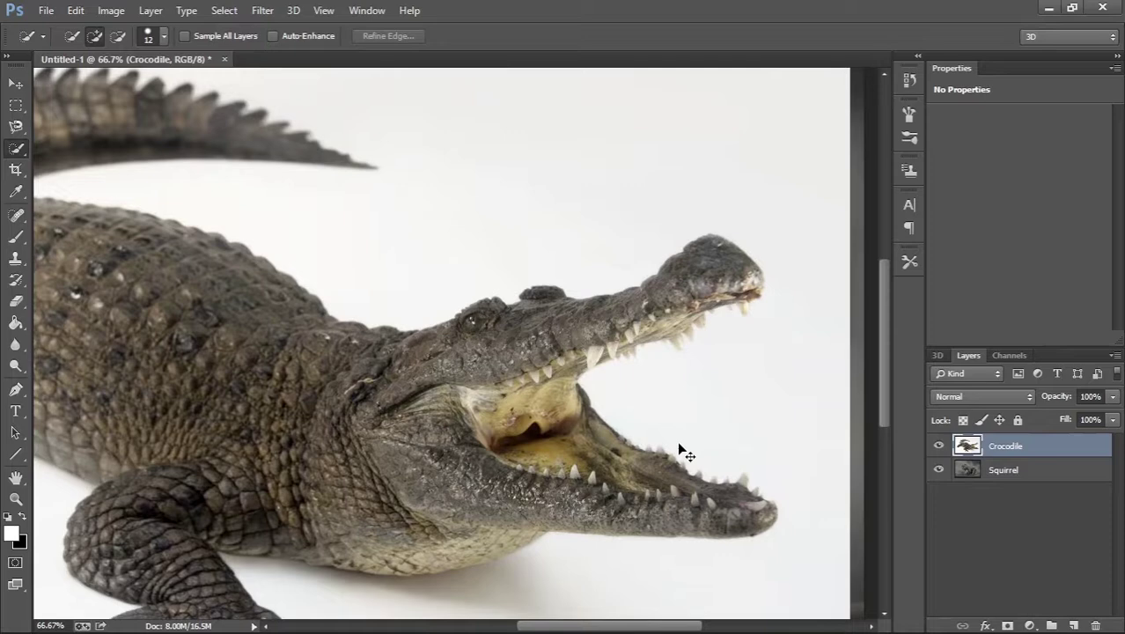
pyautogui.scroll(1, 679, 444)
pyautogui.moveTo(792, 304)
pyautogui.mouseDown()
pyautogui.moveTo(680, 287)
pyautogui.moveTo(436, 382)
pyautogui.mouseUp()
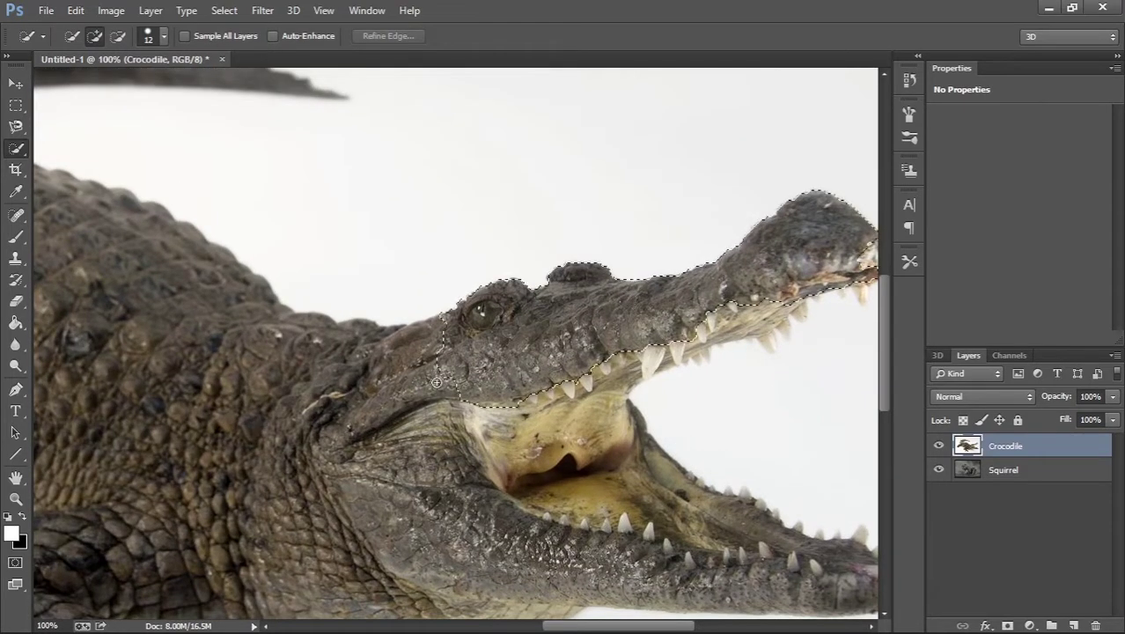
pyautogui.scroll(-1, 427, 394)
pyautogui.scroll(-2, 426, 394)
pyautogui.moveTo(449, 309); pyautogui.dragTo(705, 468)
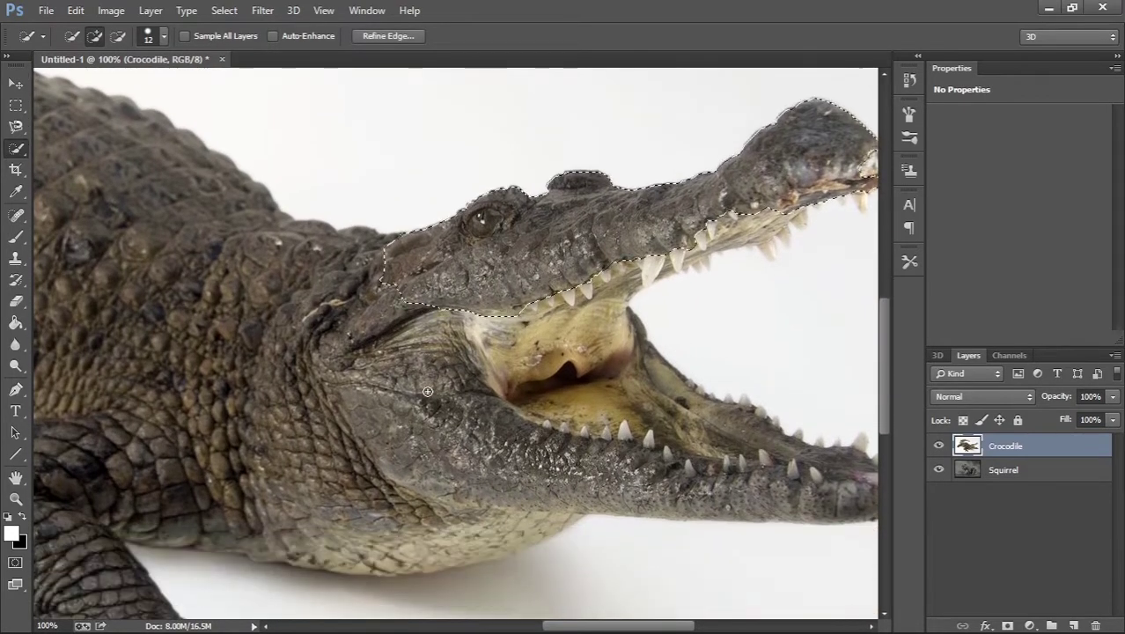
pyautogui.click(706, 468)
pyautogui.scroll(-1, 708, 467)
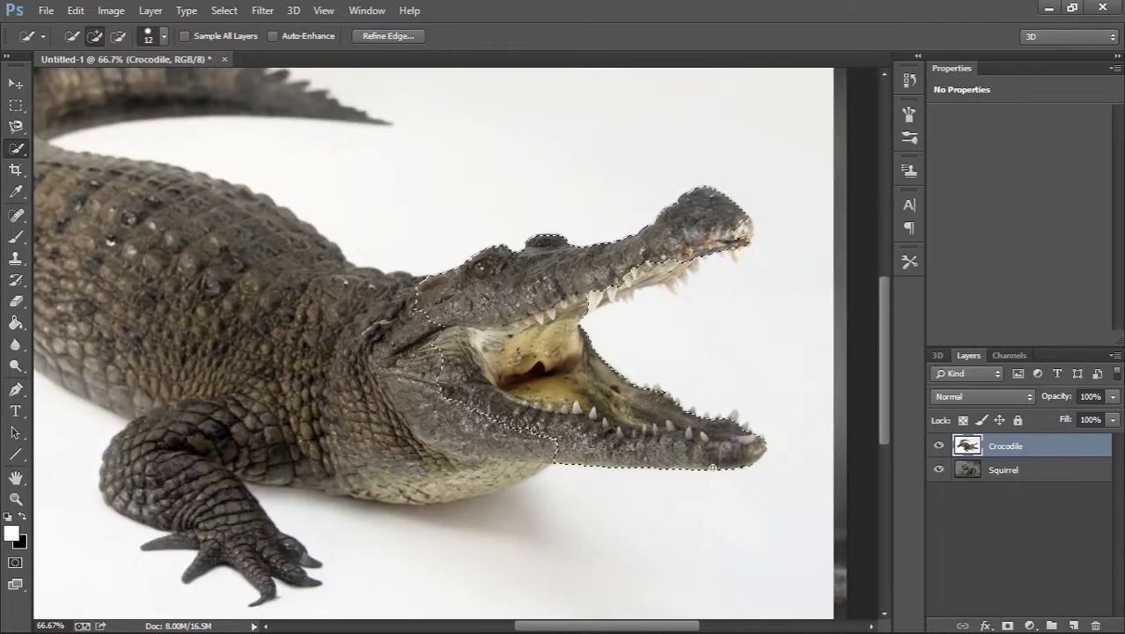
# Extend the selection over the neck, throat, upper teeth, jaw gap and snout tip
pyautogui.moveTo(487, 450); pyautogui.dragTo(624, 286)
pyautogui.moveTo(729, 238); pyautogui.dragTo(678, 283)
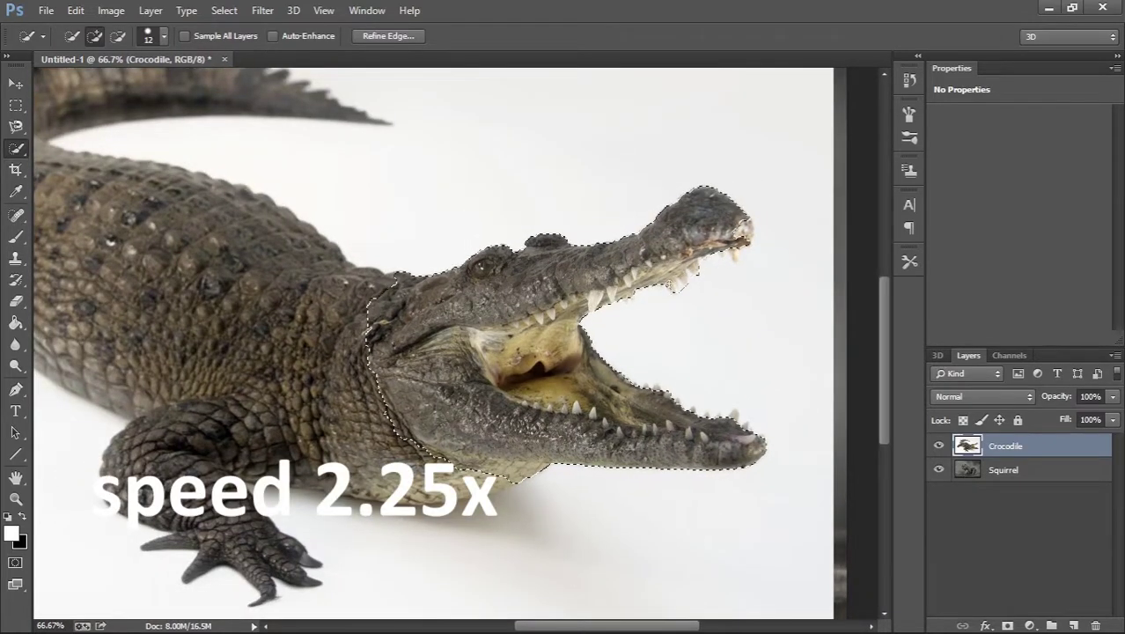
pyautogui.moveTo(584, 319); pyautogui.dragTo(667, 352)
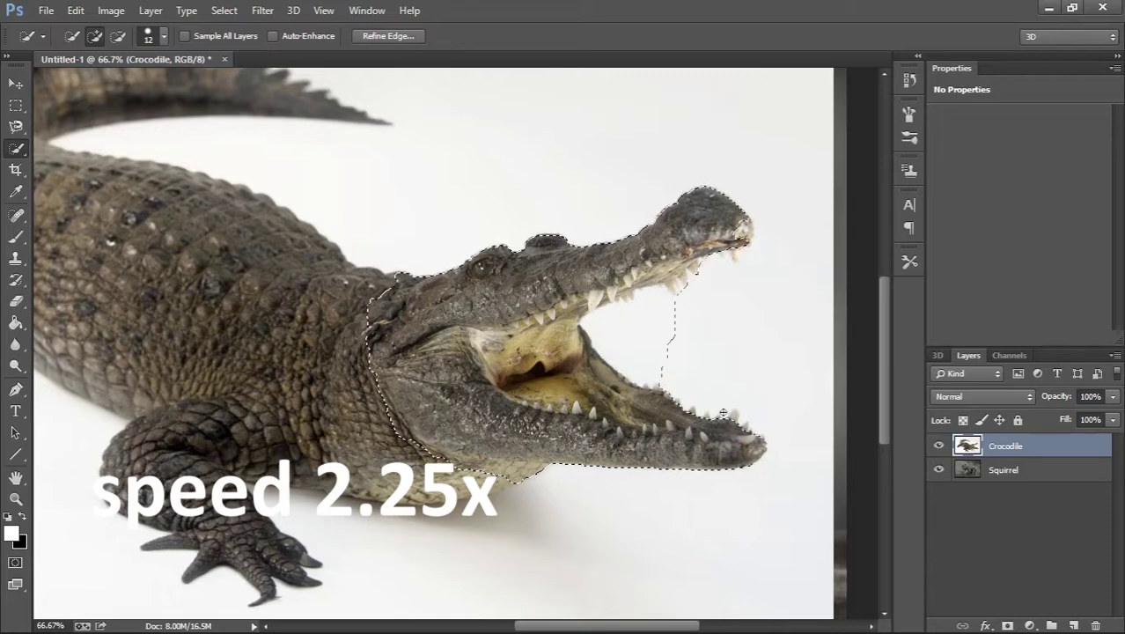
pyautogui.moveTo(698, 413)
pyautogui.mouseDown()
pyautogui.moveTo(771, 271)
pyautogui.moveTo(802, 471)
pyautogui.mouseUp()
# Subtract the white background beside the snout and inside the jaw gap
pyautogui.press('alt')
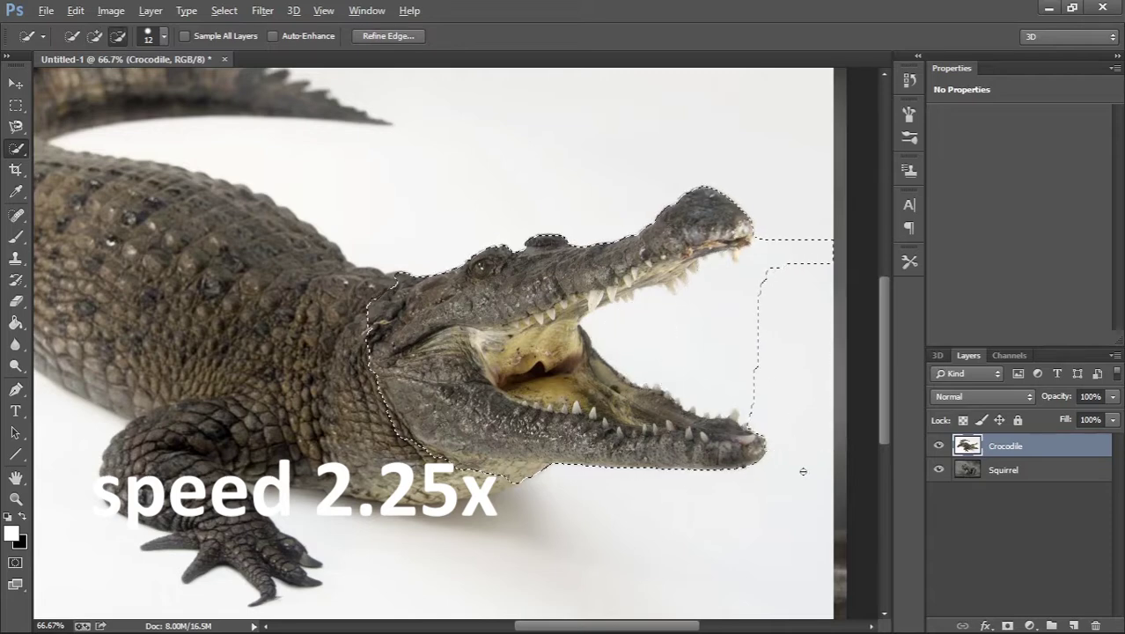
pyautogui.moveTo(763, 262); pyautogui.dragTo(699, 264)
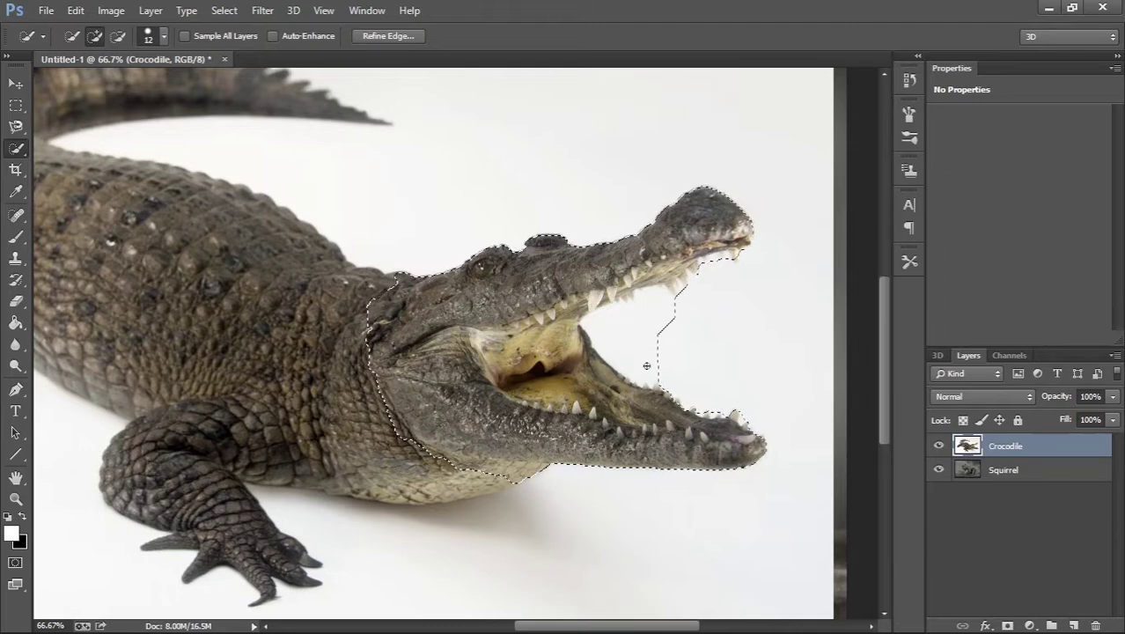
pyautogui.moveTo(645, 365); pyautogui.dragTo(664, 366)
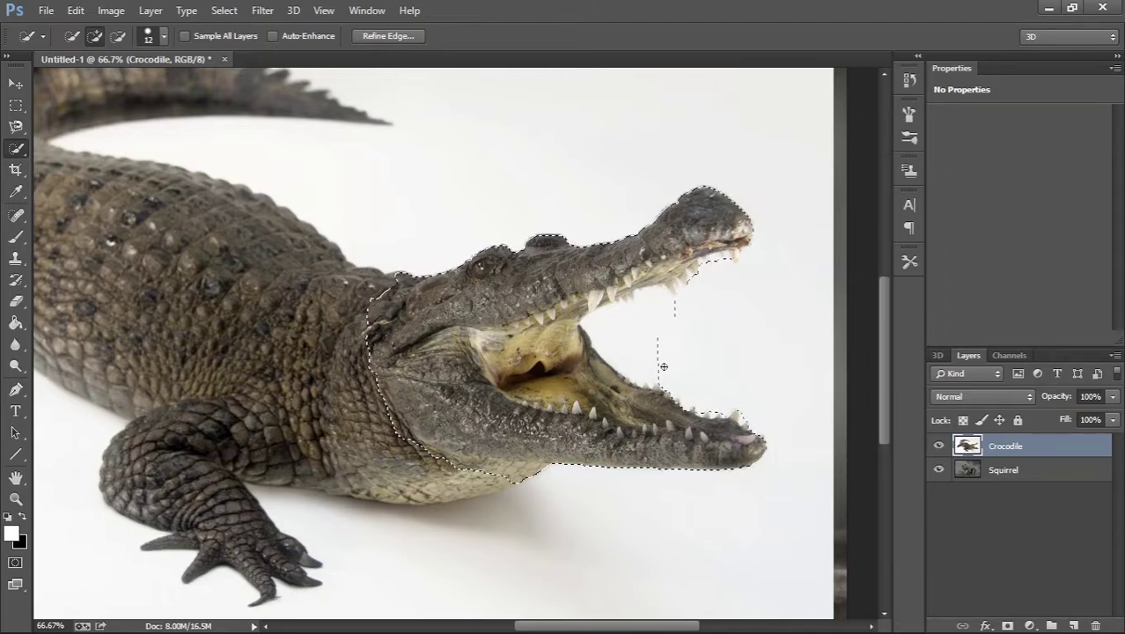
# Add a layer mask from the head selection and shift the crocodile left over the squirrel
pyautogui.click(1007, 624)
pyautogui.press('v')
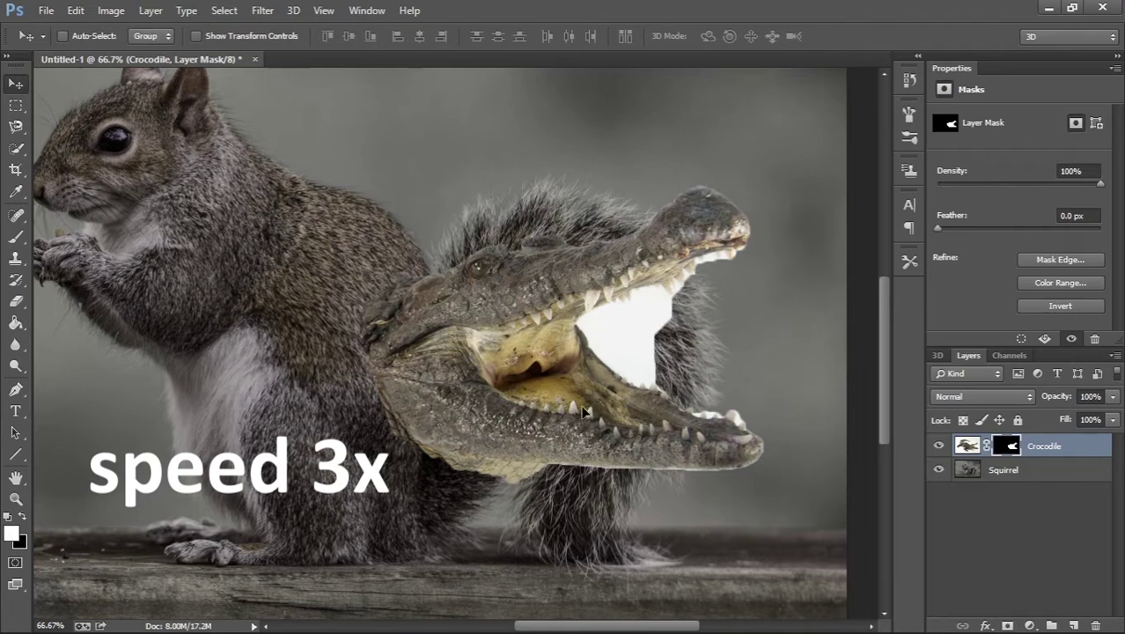
pyautogui.moveTo(543, 425); pyautogui.dragTo(550, 429)
pyautogui.hotkey('ctrl', '-')
pyautogui.hotkey('ctrl', '-')
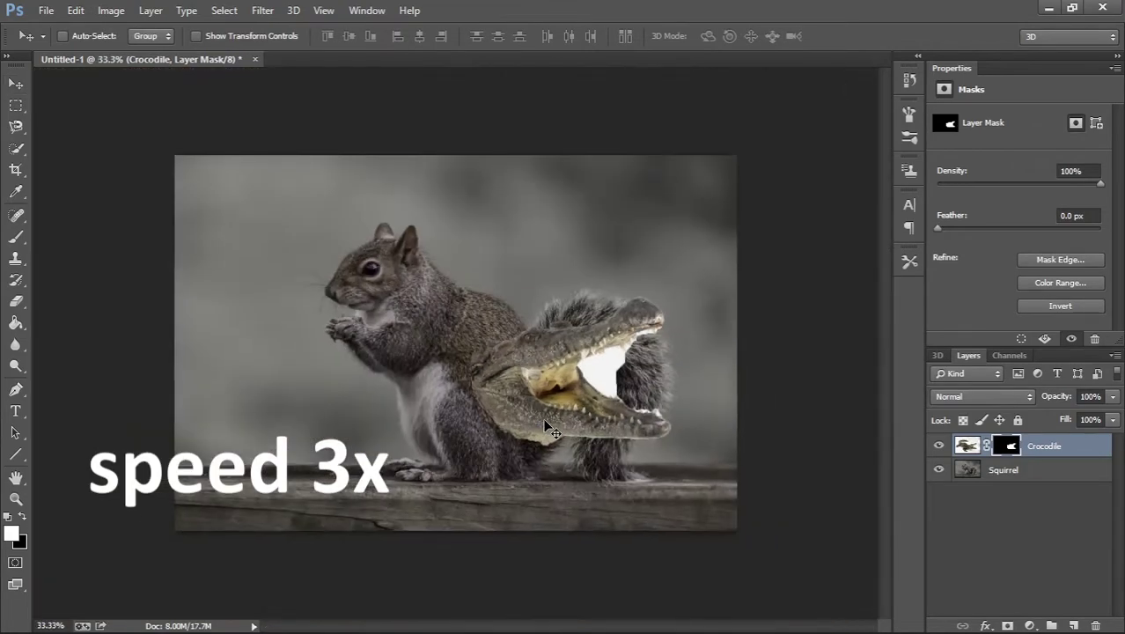
# Flip the crocodile horizontally and scale it down to fit the squirrel
pyautogui.hotkey('ctrl', 't')
pyautogui.rightClick(544, 421)
pyautogui.click(581, 461)
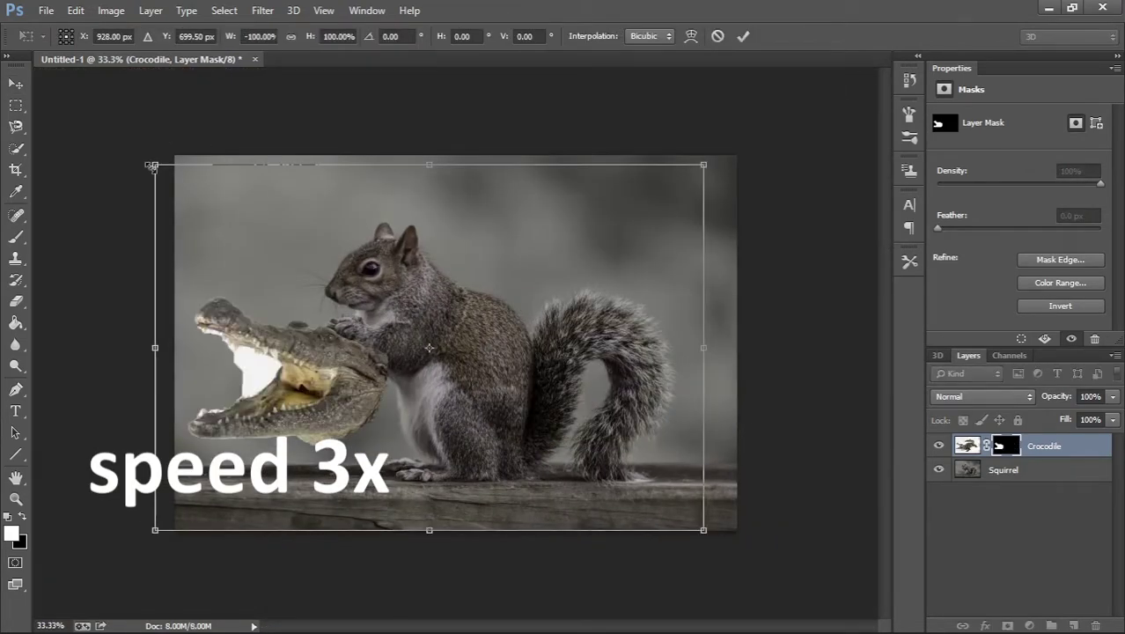
pyautogui.moveTo(152, 164); pyautogui.dragTo(211, 167)
pyautogui.press('Return')
# Move the crocodile head onto the squirrel's shoulders and nudge it into place
pyautogui.hotkey('ctrl', '+')
pyautogui.moveTo(322, 520); pyautogui.dragTo(330, 338)
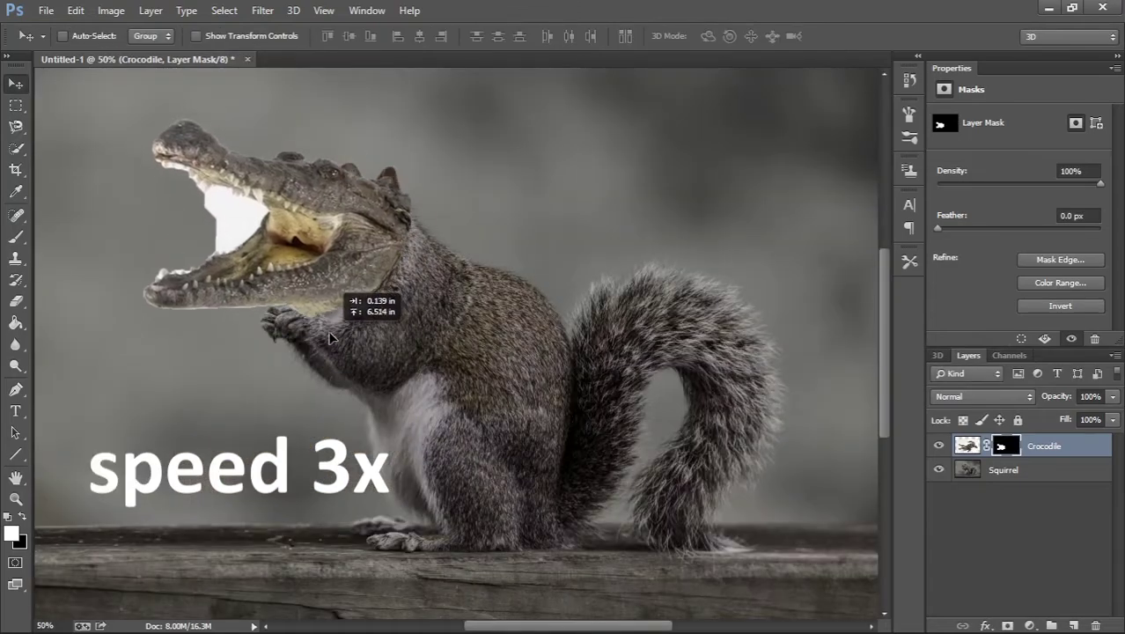
pyautogui.moveTo(401, 143); pyautogui.dragTo(345, 191)
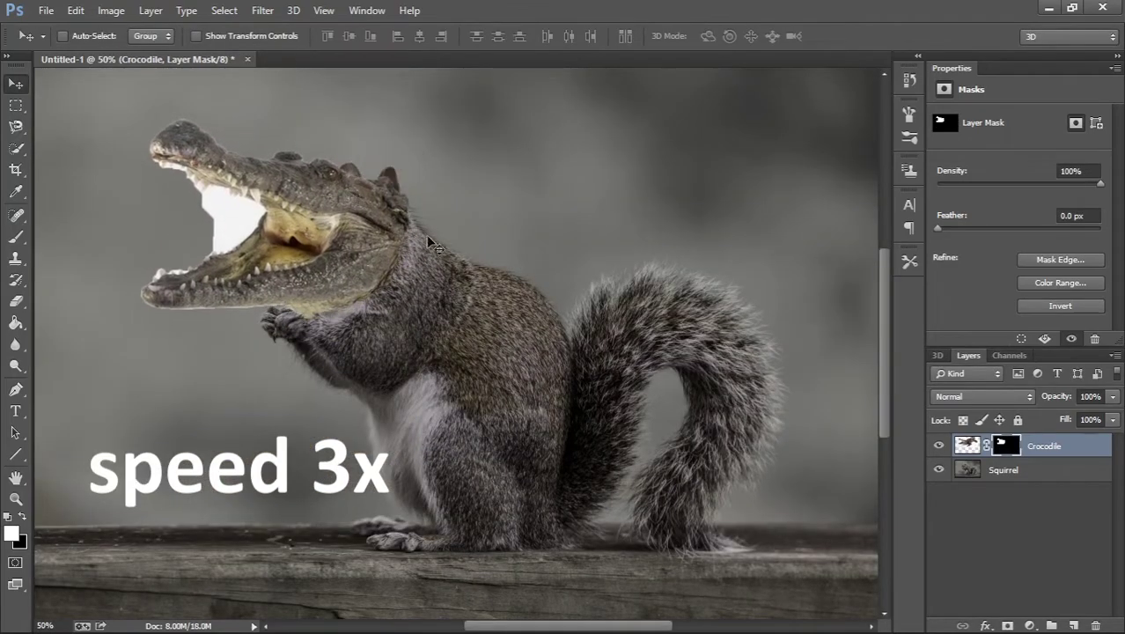
pyautogui.hotkey('ctrl', '+')
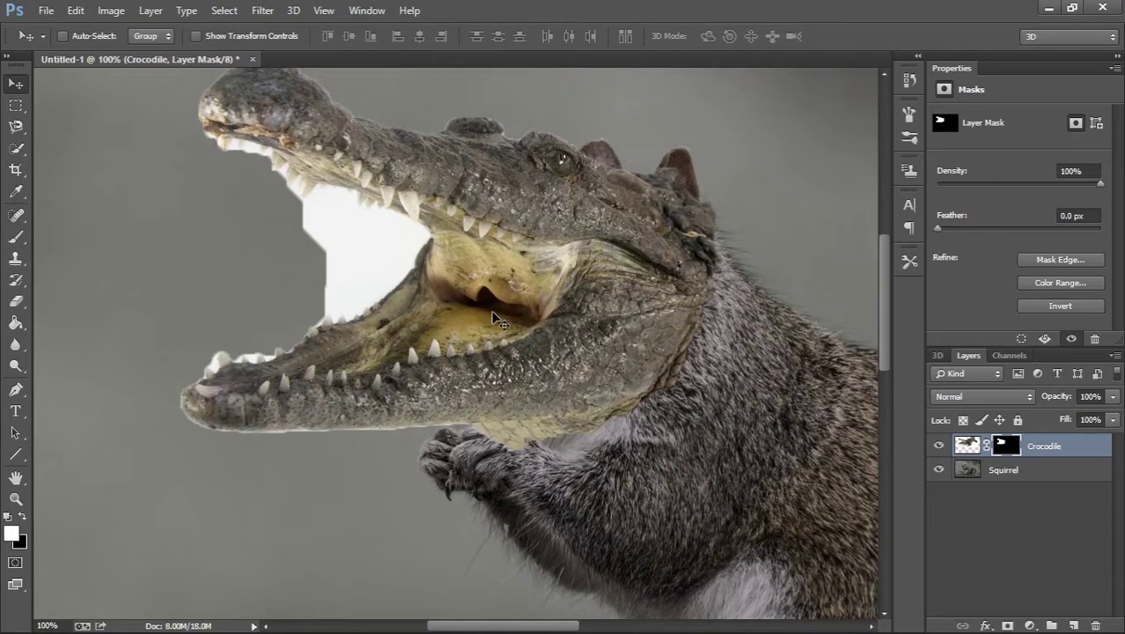
# Set a small hard black brush at 100% flow and paint out background along the jaw
pyautogui.press('b')
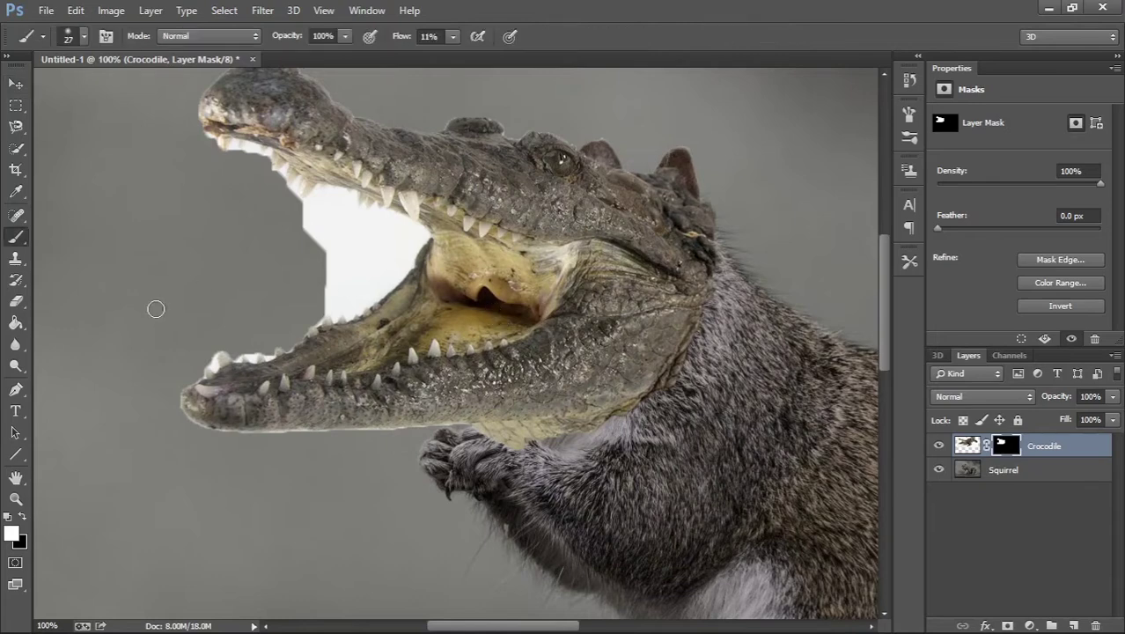
pyautogui.rightClick(185, 326)
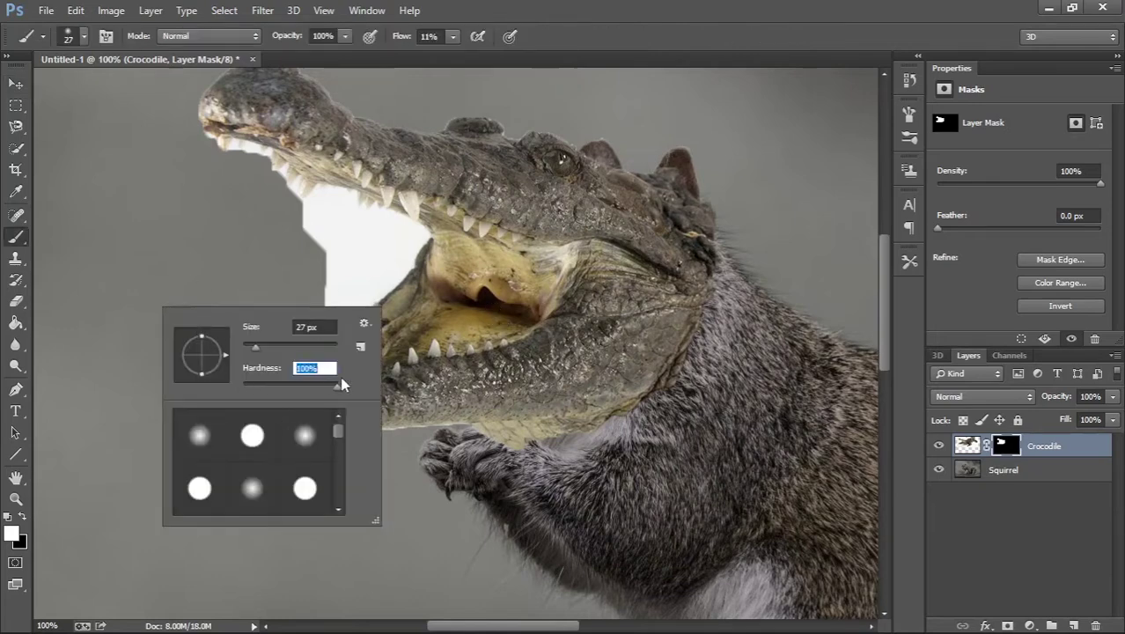
pyautogui.press('Return')
pyautogui.moveTo(325, 264)
pyautogui.mouseDown()
pyautogui.moveTo(352, 255)
pyautogui.moveTo(334, 229)
pyautogui.moveTo(521, 435)
pyautogui.mouseUp()
pyautogui.hotkey('ctrl', '+')
pyautogui.hotkey('ctrl', '+')
pyautogui.press('[')
pyautogui.press('[')
pyautogui.press('[')
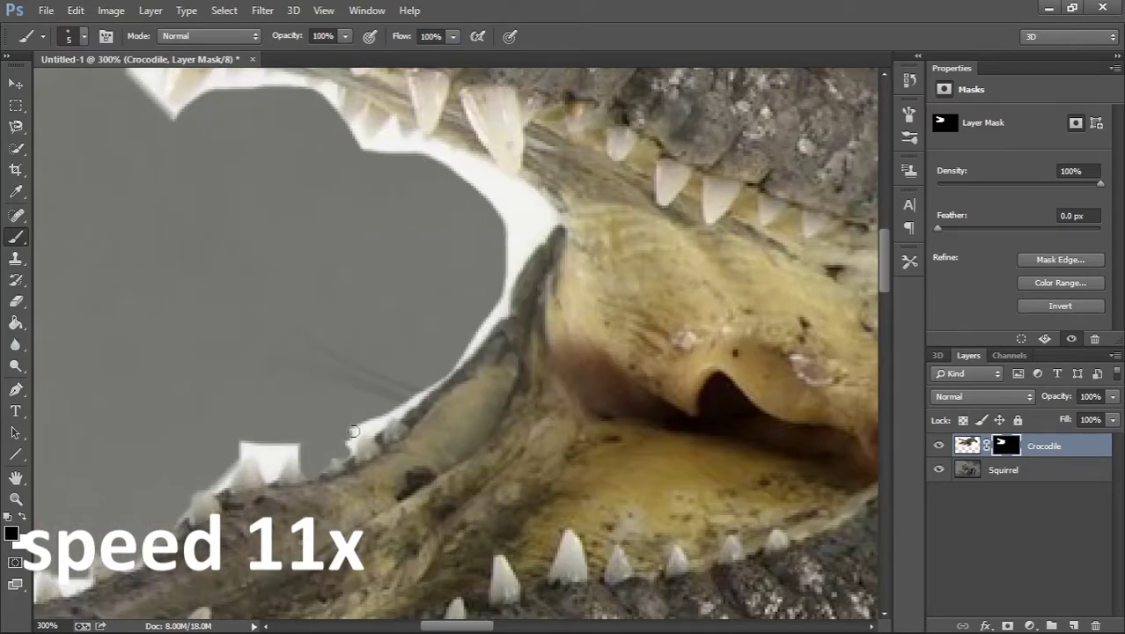
pyautogui.moveTo(403, 409)
pyautogui.mouseDown()
pyautogui.moveTo(501, 295)
pyautogui.moveTo(475, 158)
pyautogui.moveTo(466, 212)
pyautogui.moveTo(536, 281)
pyautogui.mouseUp()
# Mask out the white fringe between the teeth and along the upper and lower teeth
pyautogui.moveTo(380, 148)
pyautogui.mouseDown()
pyautogui.moveTo(485, 320)
pyautogui.moveTo(567, 317)
pyautogui.mouseUp()
pyautogui.moveTo(451, 268)
pyautogui.mouseDown()
pyautogui.moveTo(365, 250)
pyautogui.moveTo(295, 280)
pyautogui.moveTo(426, 412)
pyautogui.mouseUp()
pyautogui.moveTo(359, 340)
pyautogui.mouseDown()
pyautogui.moveTo(418, 414)
pyautogui.moveTo(268, 268)
pyautogui.moveTo(115, 192)
pyautogui.mouseUp()
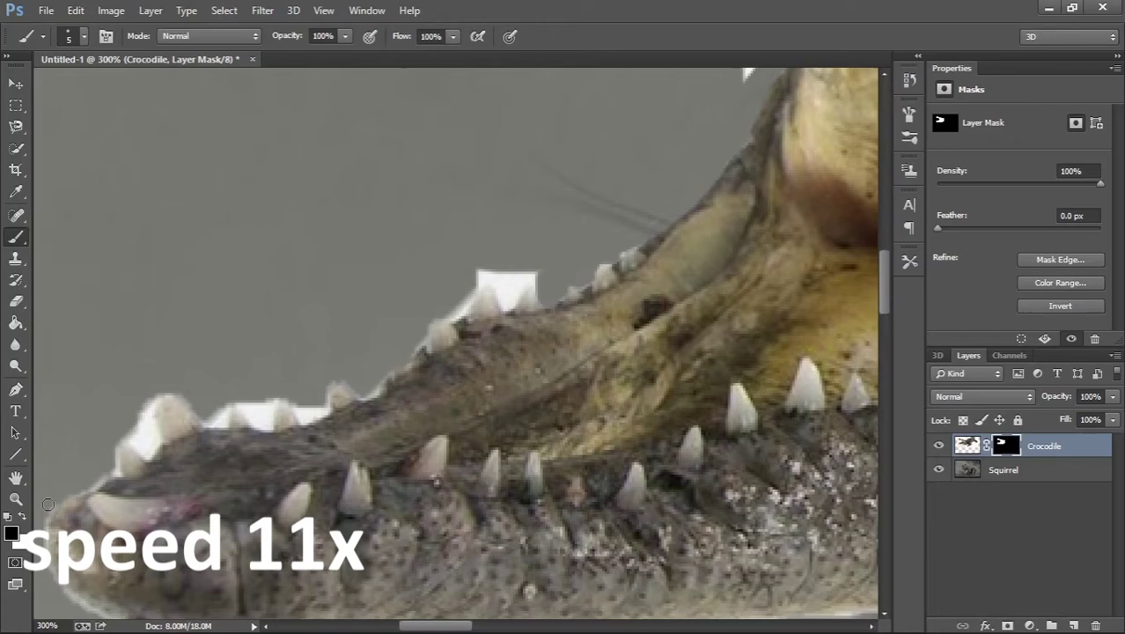
pyautogui.moveTo(66, 497)
pyautogui.mouseDown()
pyautogui.moveTo(158, 400)
pyautogui.moveTo(207, 417)
pyautogui.moveTo(369, 391)
pyautogui.moveTo(508, 273)
pyautogui.moveTo(545, 278)
pyautogui.moveTo(387, 510)
pyautogui.mouseUp()
pyautogui.moveTo(514, 218)
pyautogui.mouseDown()
pyautogui.moveTo(576, 255)
pyautogui.moveTo(559, 267)
pyautogui.mouseUp()
pyautogui.hotkey('ctrl', '-')
pyautogui.hotkey('ctrl', '-')
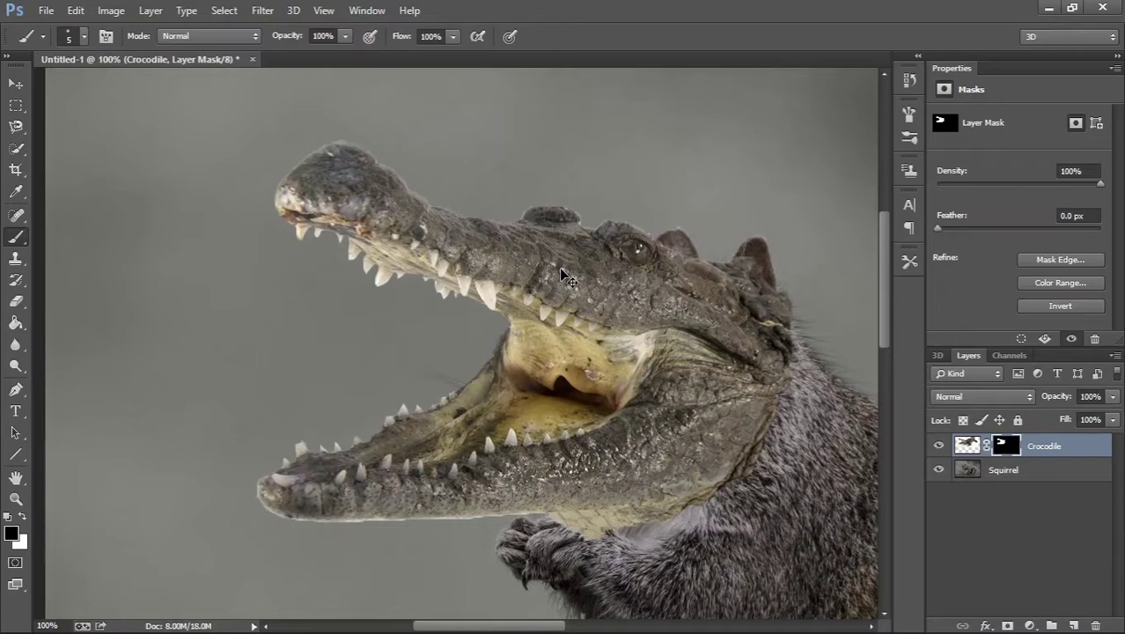
pyautogui.hotkey('ctrl', '-')
pyautogui.hotkey('ctrl', '+')
pyautogui.hotkey('ctrl', '+')
pyautogui.hotkey('ctrl', '+')
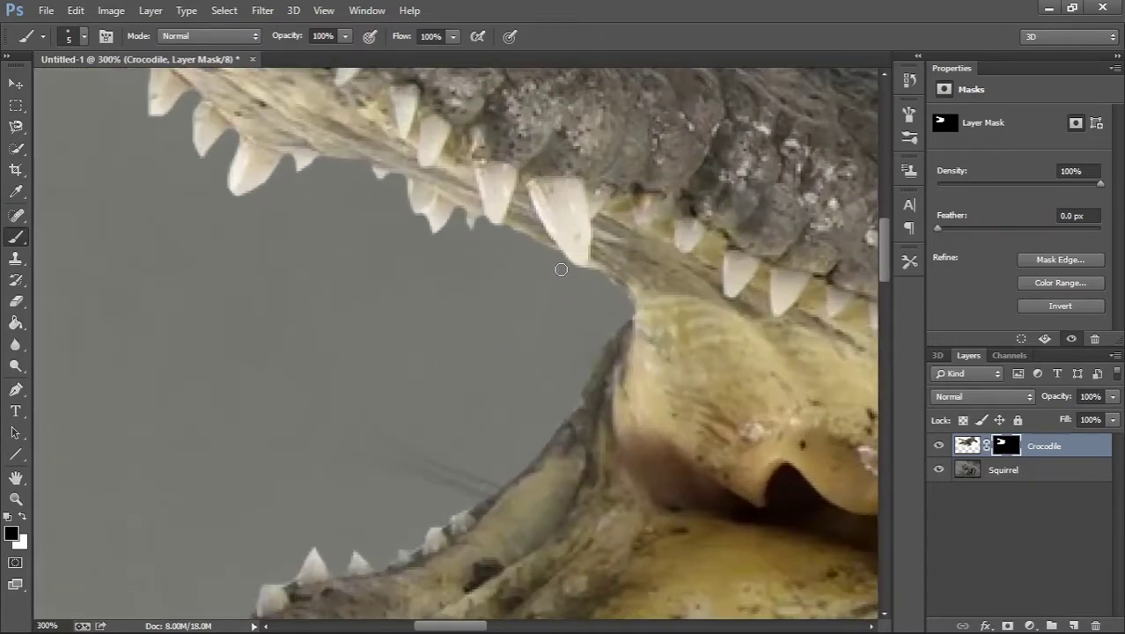
pyautogui.scroll(-5, 561, 268)
pyautogui.hotkey('ctrl', '-')
pyautogui.hotkey('ctrl', '-')
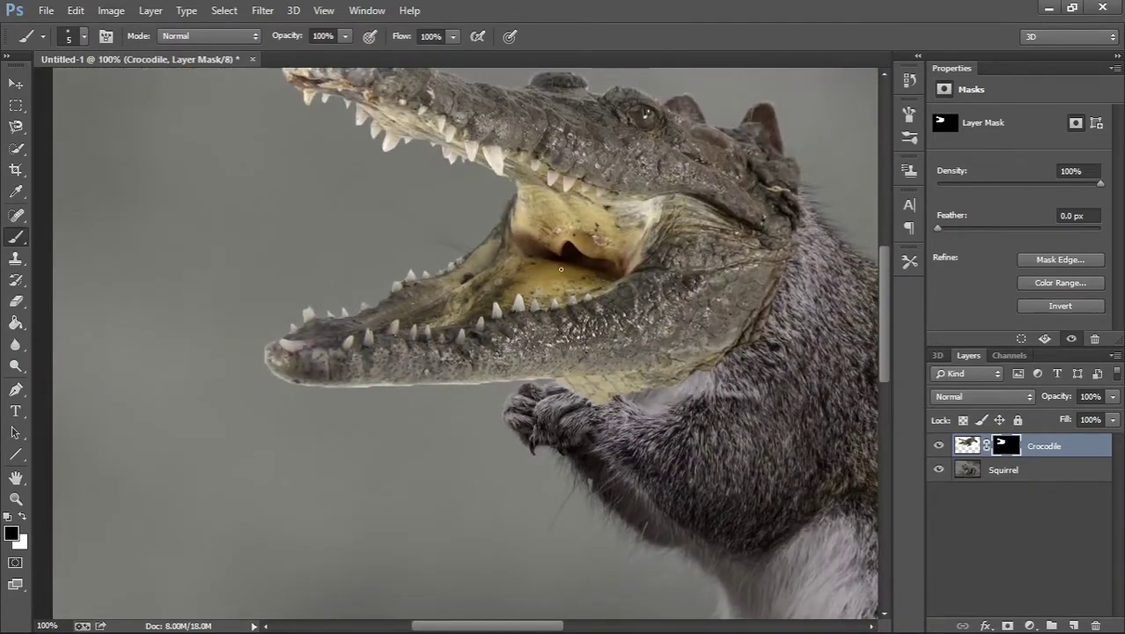
# Set a 41 px soft brush and paint the mask along the jaw near the paw
pyautogui.rightClick(525, 447)
pyautogui.moveTo(552, 446); pyautogui.dragTo(553, 446)
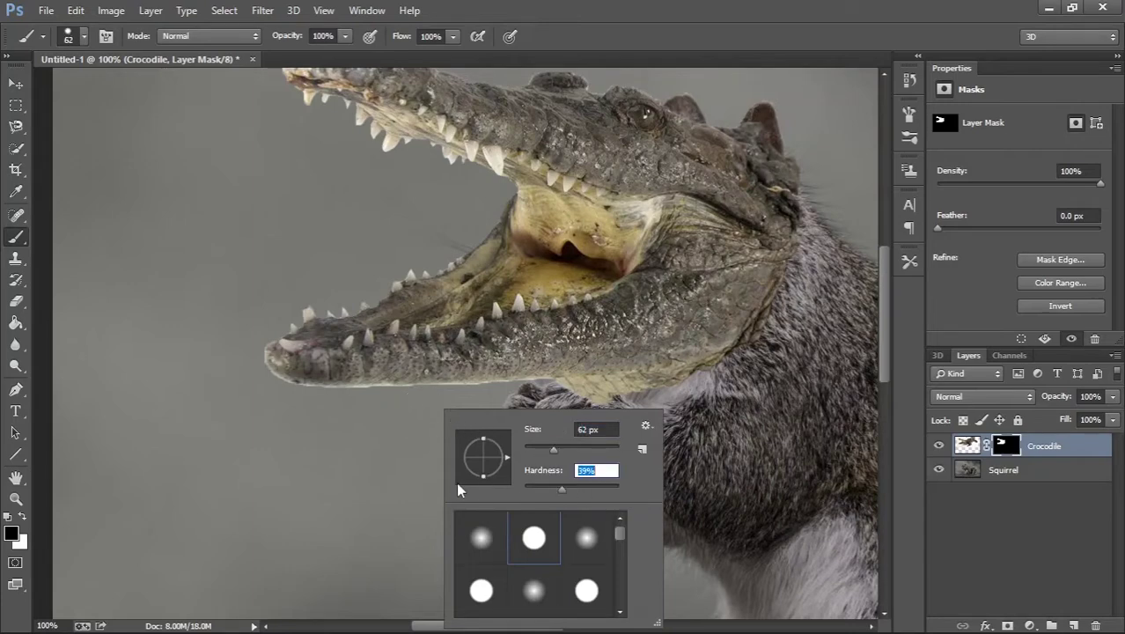
pyautogui.moveTo(552, 449); pyautogui.dragTo(545, 444)
pyautogui.press('Return')
pyautogui.moveTo(269, 376)
pyautogui.mouseDown()
pyautogui.moveTo(371, 394)
pyautogui.moveTo(506, 389)
pyautogui.moveTo(383, 525)
pyautogui.moveTo(262, 431)
pyautogui.mouseUp()
# Lower brush flow to about 21% and fade the crocodile skin into the neck fur
pyautogui.rightClick(387, 431)
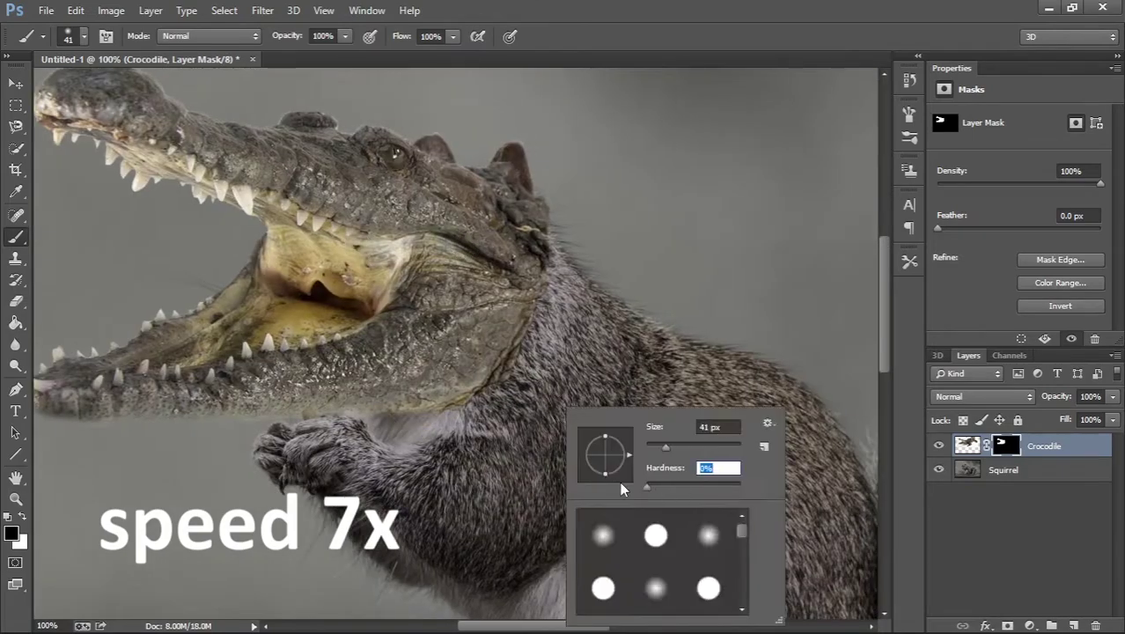
pyautogui.press('Escape')
pyautogui.hotkey('shift', '3')
pyautogui.hotkey('shift', '6')
pyautogui.rightClick(520, 192)
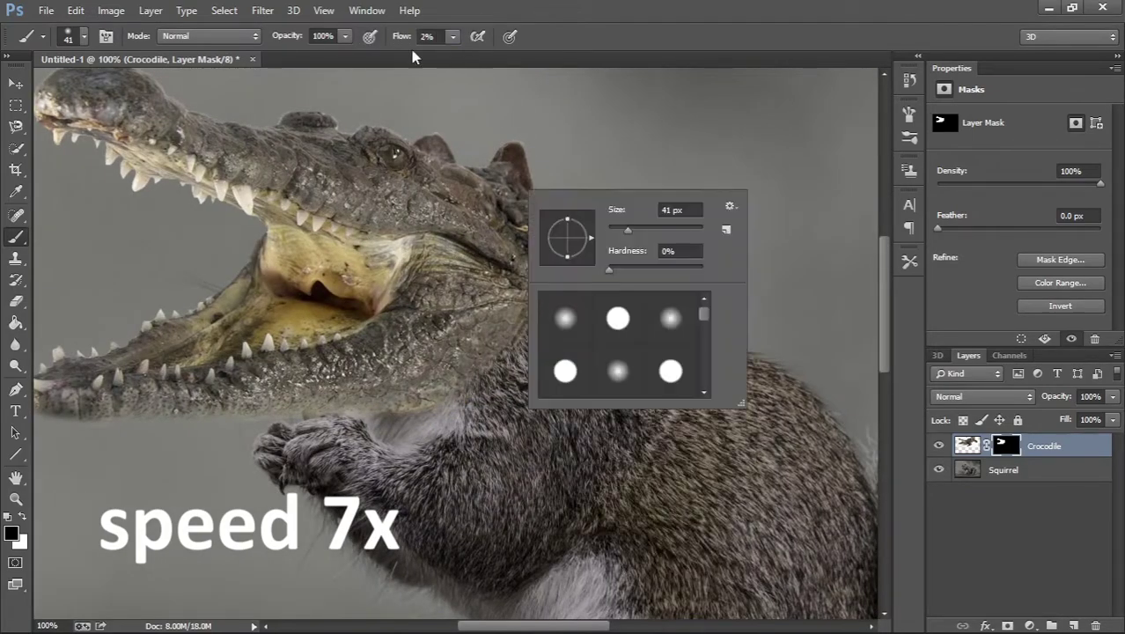
pyautogui.press('Escape')
pyautogui.moveTo(400, 37)
pyautogui.mouseDown()
pyautogui.moveTo(418, 37)
pyautogui.moveTo(382, 37)
pyautogui.mouseUp()
pyautogui.moveTo(528, 248)
pyautogui.mouseDown()
pyautogui.moveTo(464, 363)
pyautogui.moveTo(495, 244)
pyautogui.moveTo(432, 299)
pyautogui.moveTo(515, 244)
pyautogui.mouseUp()
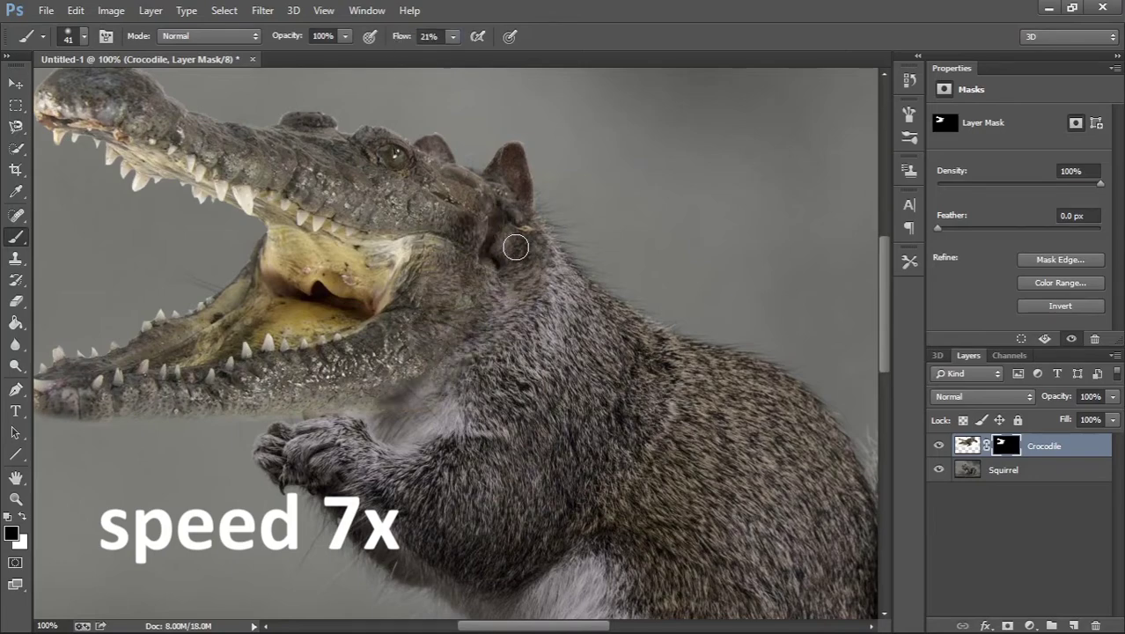
# Hide the Crocodile layer to compare the fur beneath and swap to white for restoring
pyautogui.keyDown('alt'); pyautogui.scroll(-3, 515, 243); pyautogui.keyUp('alt')
pyautogui.keyDown('alt'); pyautogui.scroll(5, 514, 296); pyautogui.keyUp('alt')
pyautogui.click(937, 445)
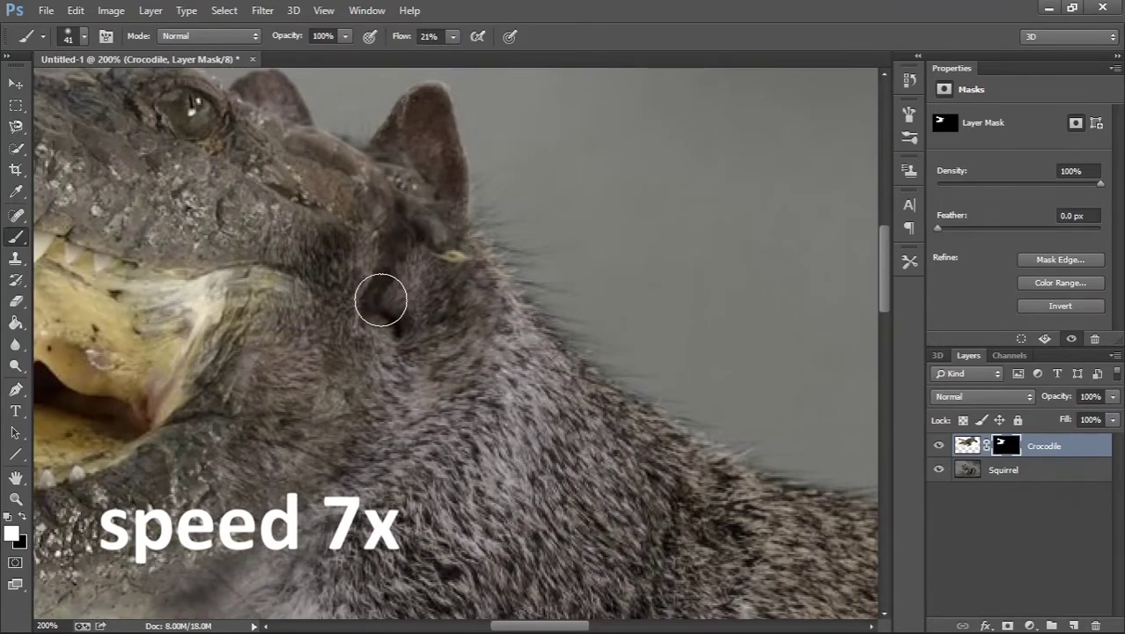
pyautogui.press('x')
pyautogui.scroll(-3, 395, 329)
pyautogui.keyDown('alt'); pyautogui.scroll(-1, 393, 340); pyautogui.keyUp('alt')
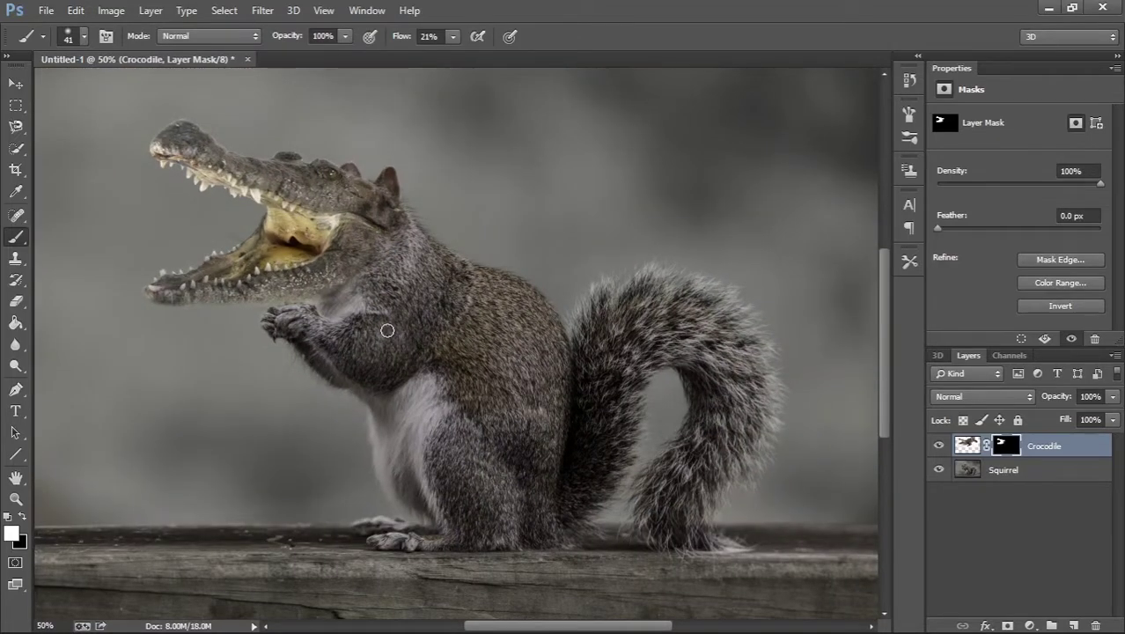
# Paint the Crocodile mask softly along the lower jaw edge above the paw, then zoom out
pyautogui.keyDown('alt'); pyautogui.scroll(1, 313, 296); pyautogui.keyUp('alt')
pyautogui.keyDown('alt'); pyautogui.scroll(2, 314, 295); pyautogui.keyUp('alt')
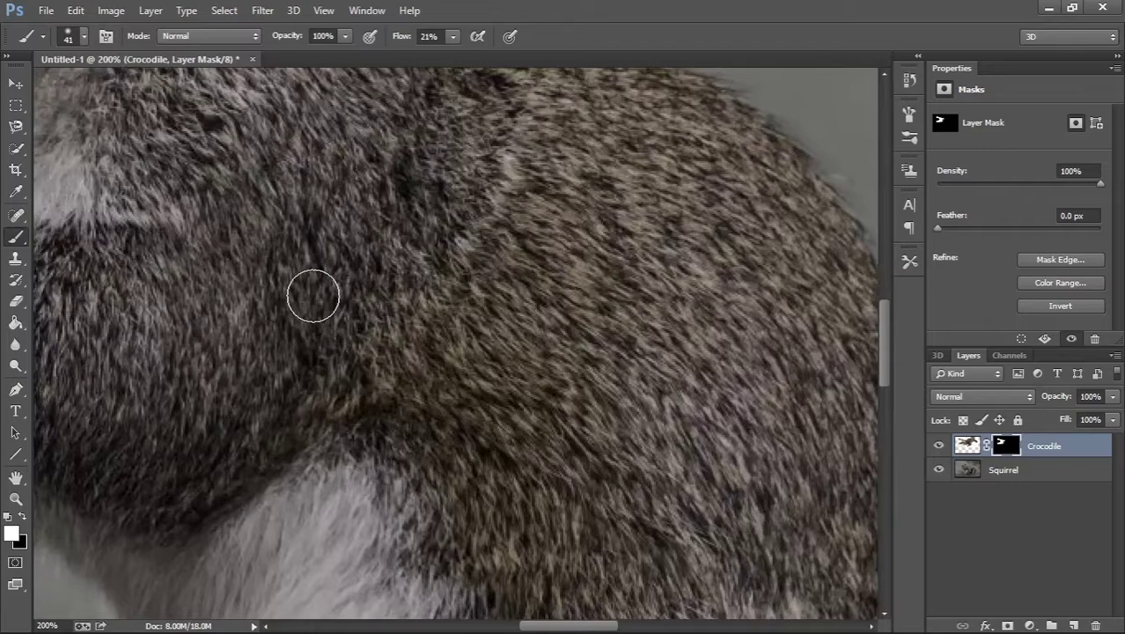
pyautogui.press('x')
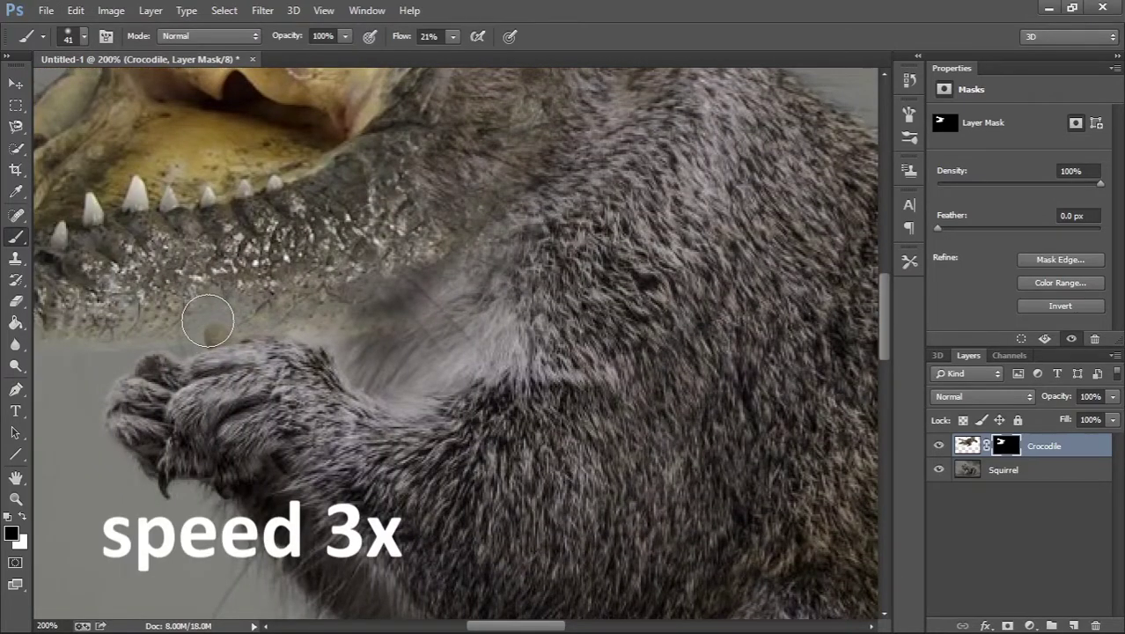
pyautogui.moveTo(219, 327); pyautogui.dragTo(261, 316)
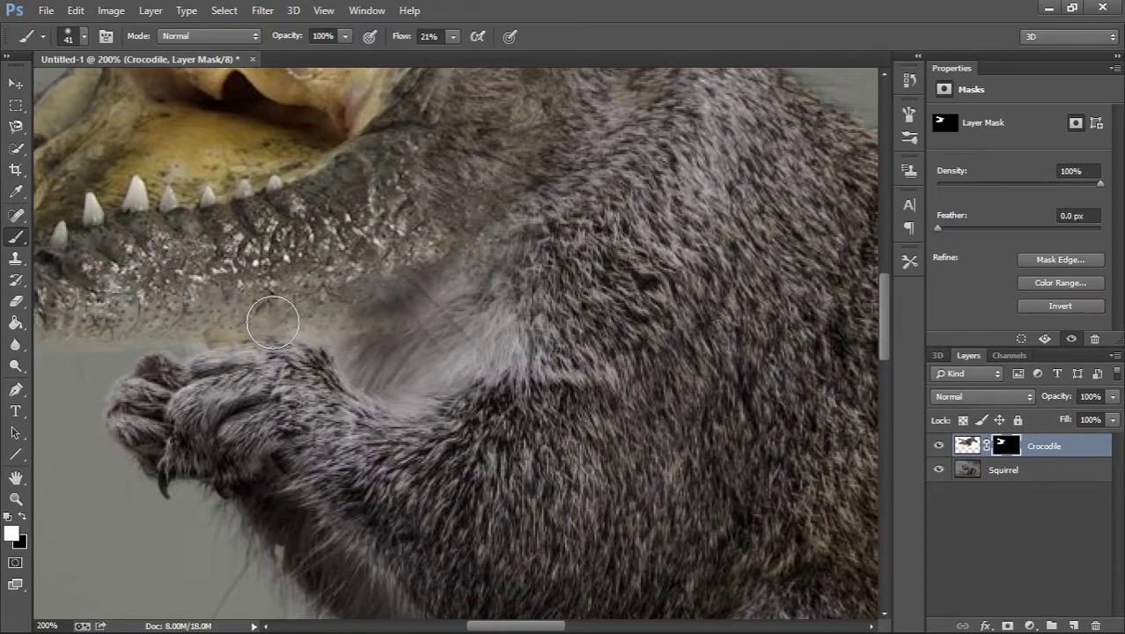
pyautogui.scroll(-2, 272, 321)
pyautogui.scroll(-1, 272, 322)
pyautogui.scroll(-1, 272, 321)
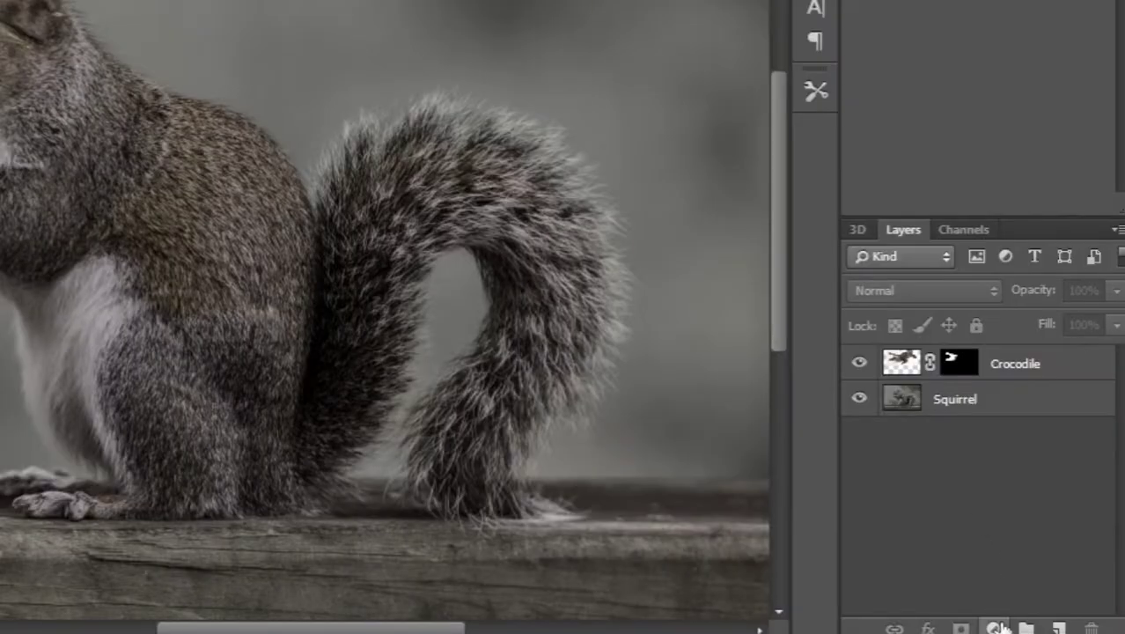
# Add an Exposure adjustment layer at -1.75 and invert its mask
pyautogui.click(993, 626)
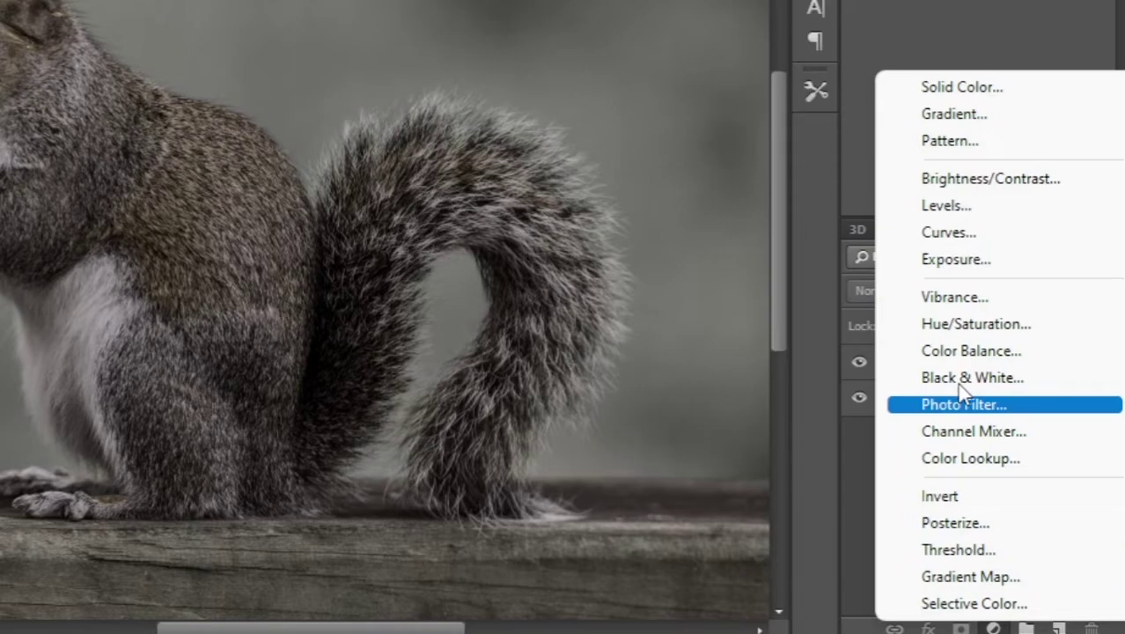
pyautogui.click(953, 265)
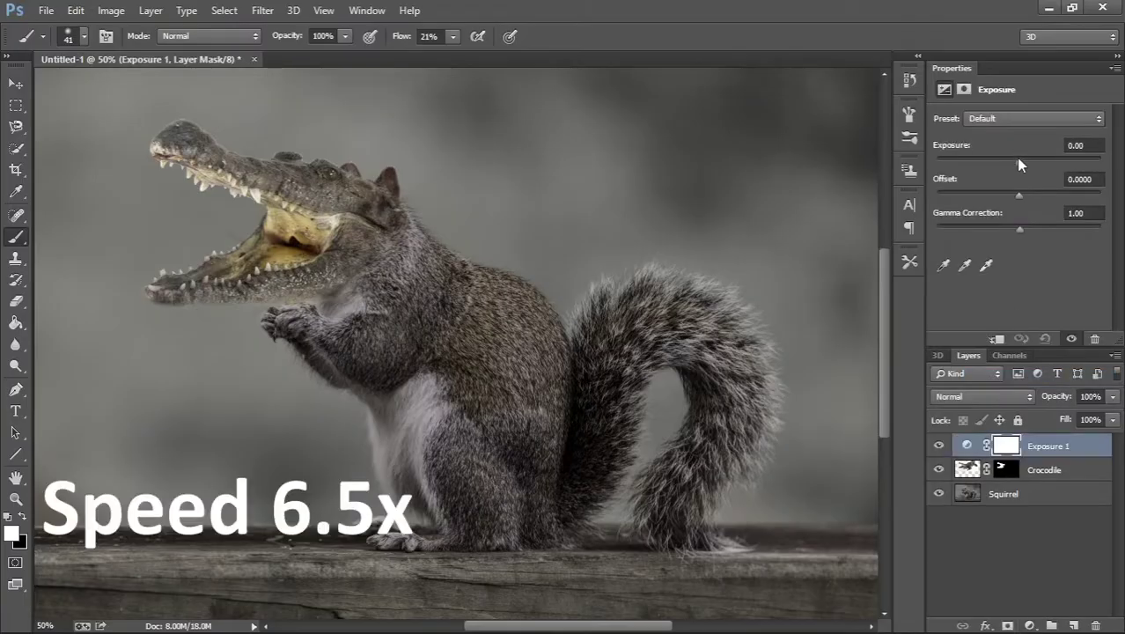
pyautogui.moveTo(1015, 159); pyautogui.dragTo(995, 164)
pyautogui.hotkey('ctrl', 'i')
# Paint the shadow into the mouth interior, then lower the brush flow to 4%
pyautogui.scroll(2, 427, 360)
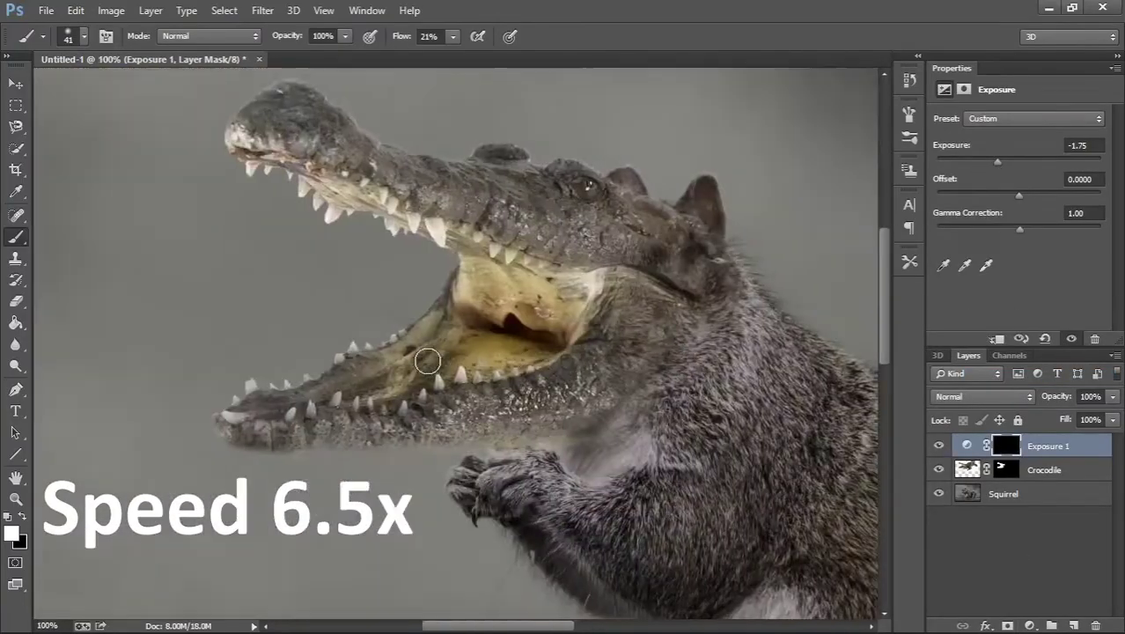
pyautogui.scroll(2, 428, 361)
pyautogui.moveTo(452, 350)
pyautogui.mouseDown()
pyautogui.moveTo(409, 329)
pyautogui.moveTo(686, 290)
pyautogui.moveTo(589, 271)
pyautogui.mouseUp()
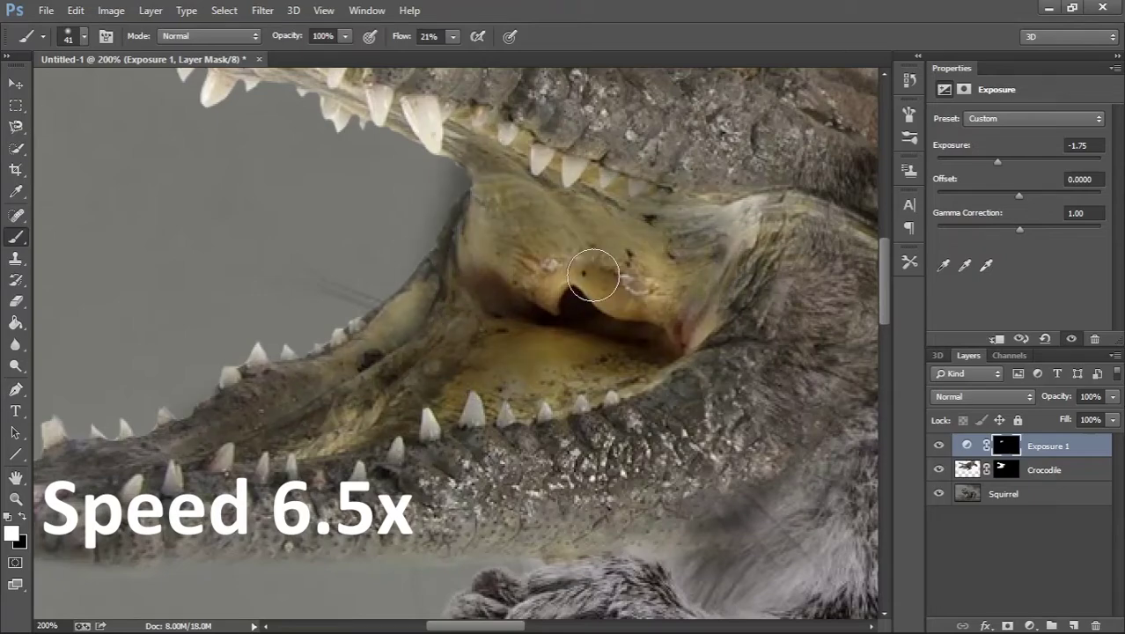
pyautogui.press('x')
pyautogui.scroll(3, 447, 352)
pyautogui.hotkey('shift', '0')
pyautogui.hotkey('shift', '4')
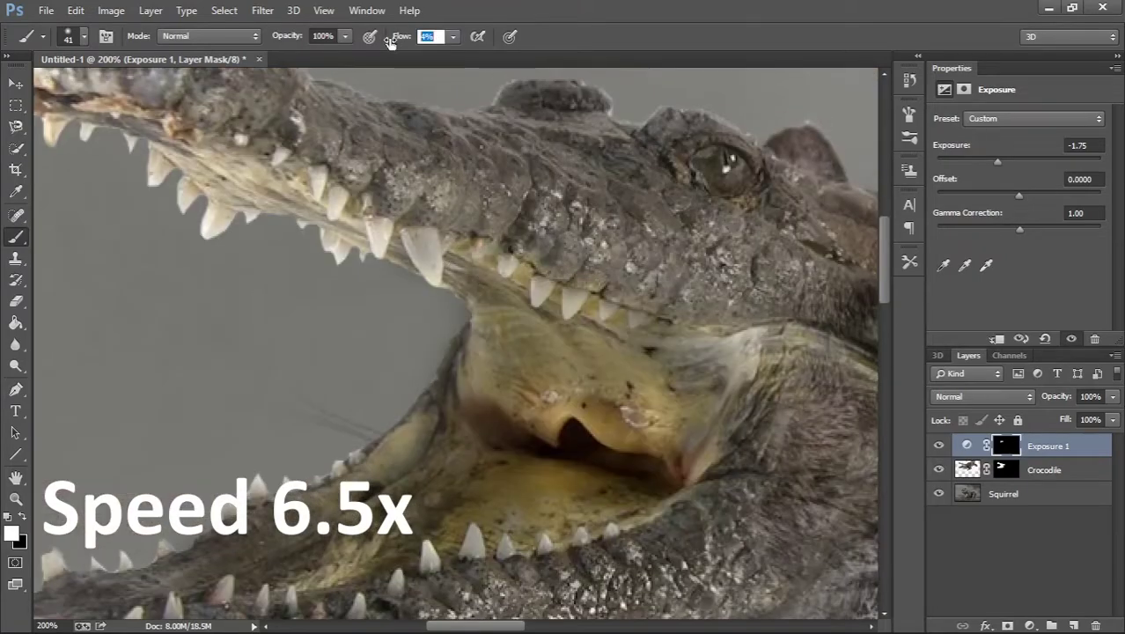
# Switch back to painting shadow and pan around the crocodile's jaws and head
pyautogui.press('x')
pyautogui.scroll(2, 180, 196)
pyautogui.hscroll(-3, 181, 196)
pyautogui.scroll(-5, 282, 419)
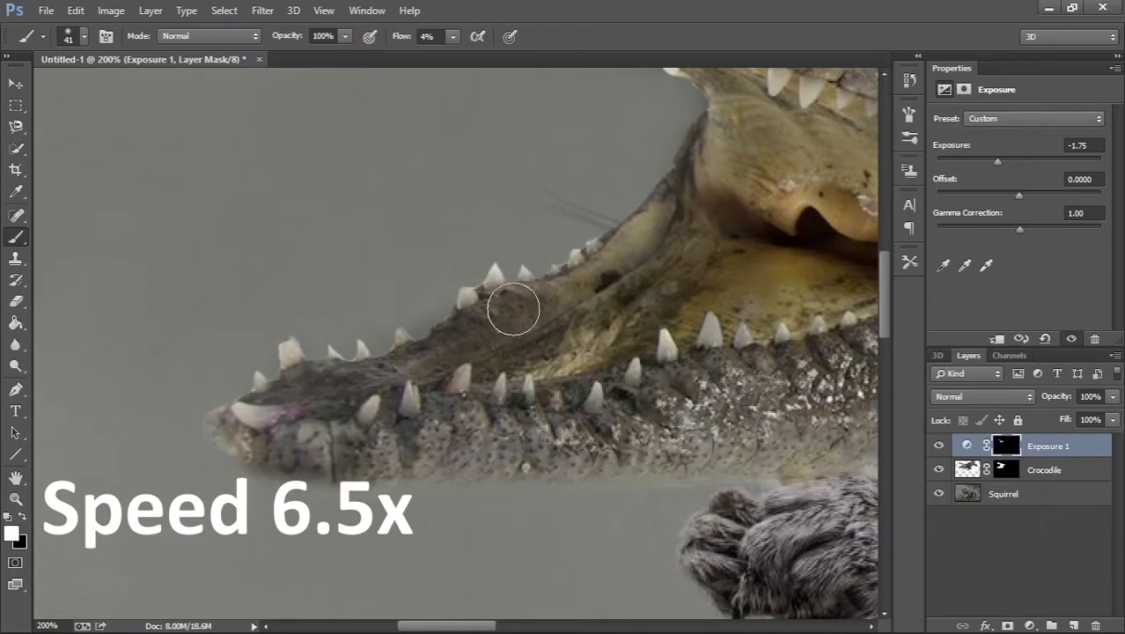
pyautogui.hscroll(3, 687, 386)
pyautogui.scroll(5, 687, 385)
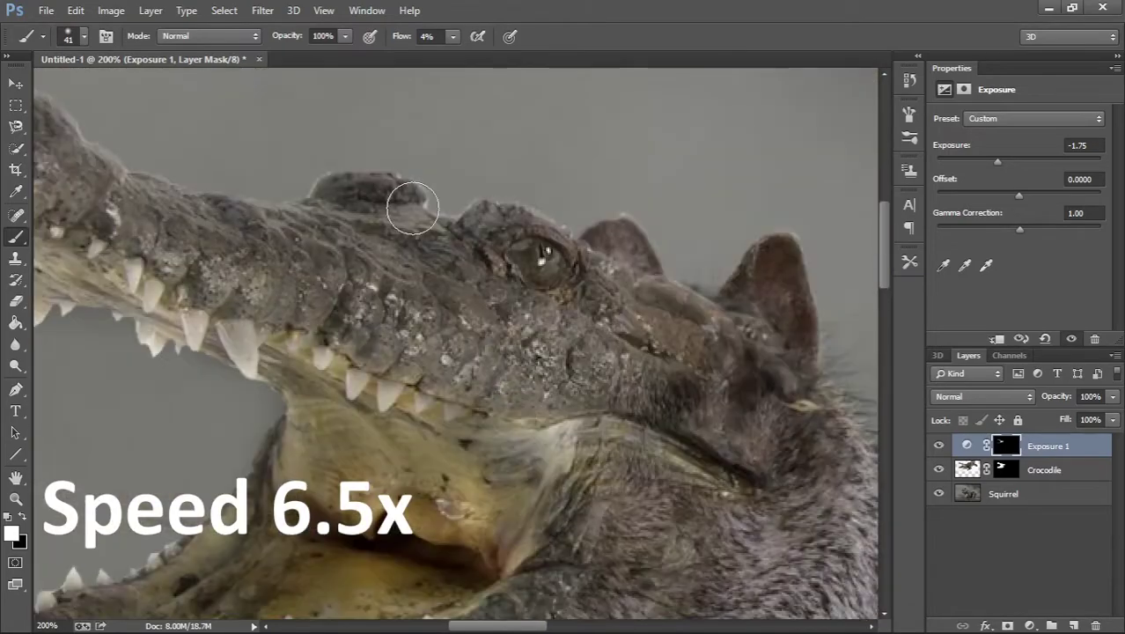
pyautogui.hotkey('ctrl', '-')
pyautogui.hotkey('ctrl', '-')
pyautogui.hotkey('ctrl', '+')
pyautogui.hotkey('ctrl', '+')
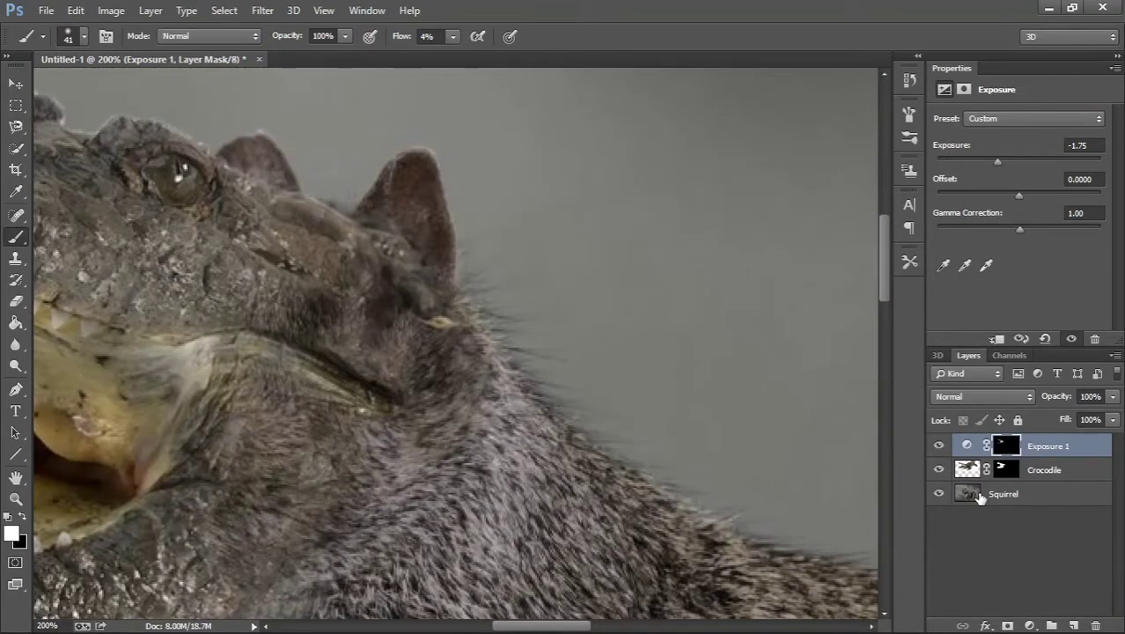
# Hide the Crocodile layer and clone-stamp background over the squirrel's ears on the Squirrel layer
pyautogui.click(973, 493)
pyautogui.click(938, 472)
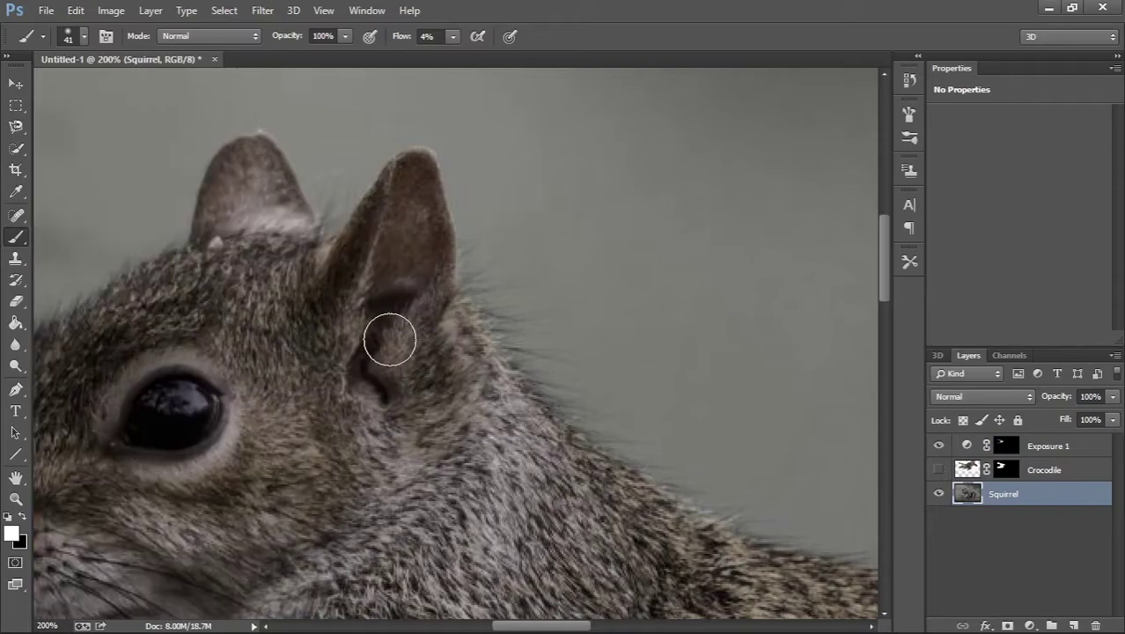
pyautogui.scroll(3, 389, 335)
pyautogui.hscroll(-3, 389, 335)
pyautogui.click(15, 257)
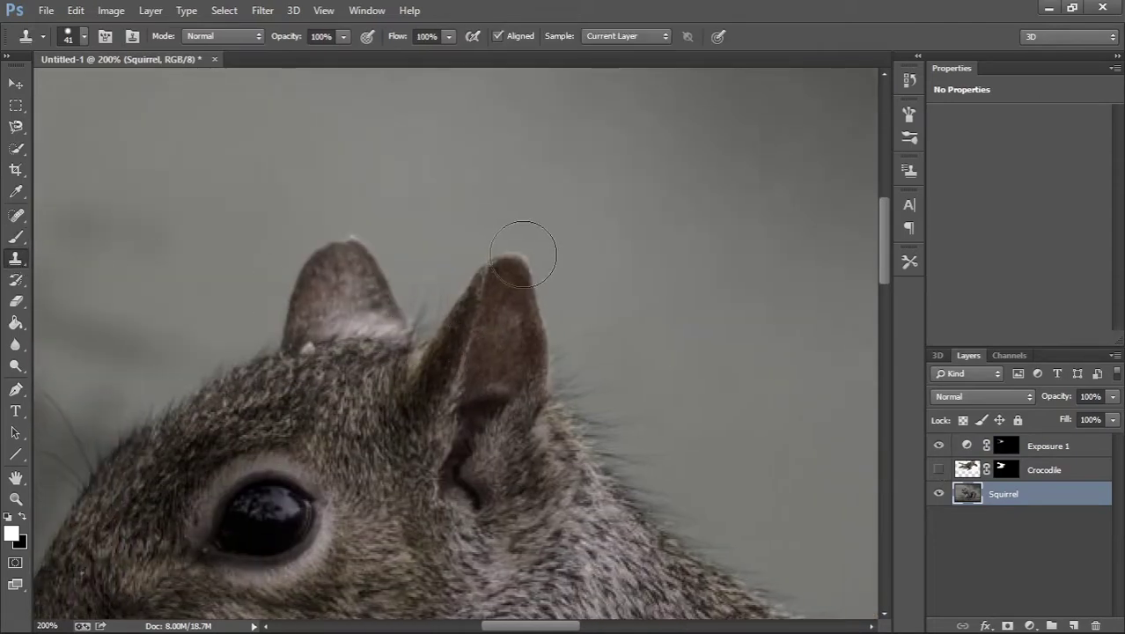
pyautogui.keyDown('alt'); pyautogui.click(574, 236); pyautogui.keyUp('alt')
pyautogui.moveTo(517, 264)
pyautogui.mouseDown()
pyautogui.moveTo(466, 289)
pyautogui.moveTo(377, 282)
pyautogui.moveTo(330, 264)
pyautogui.moveTo(282, 294)
pyautogui.moveTo(317, 286)
pyautogui.mouseUp()
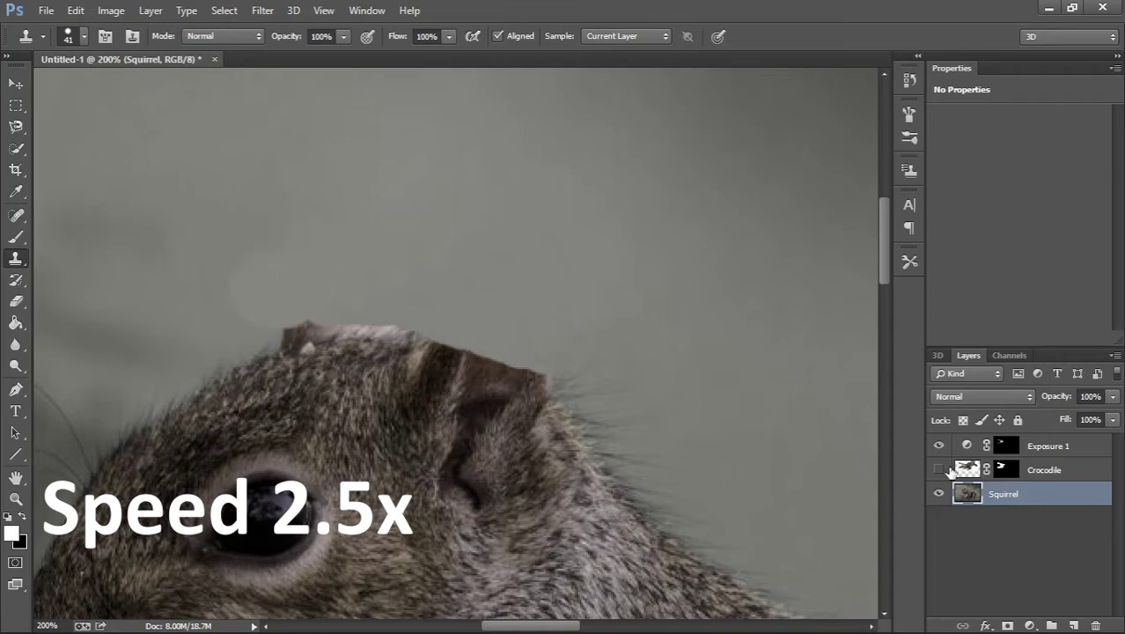
# Toggle Crocodile and Squirrel visibility to check the cleanup, then zoom out to the whole image
pyautogui.click(938, 469)
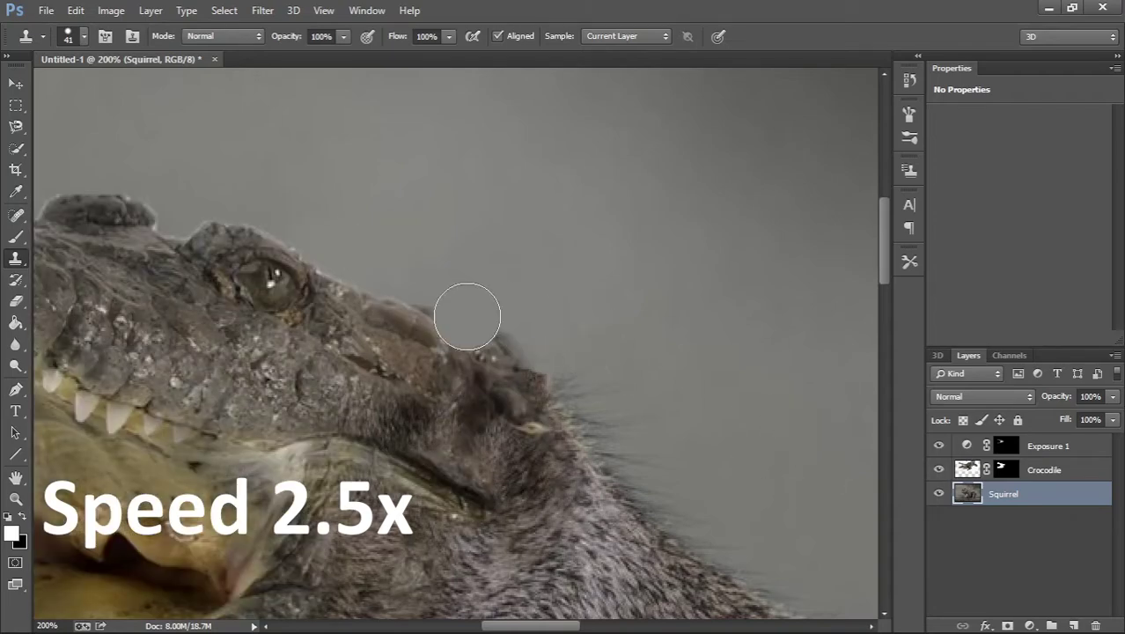
pyautogui.click(938, 493)
pyautogui.click(938, 469)
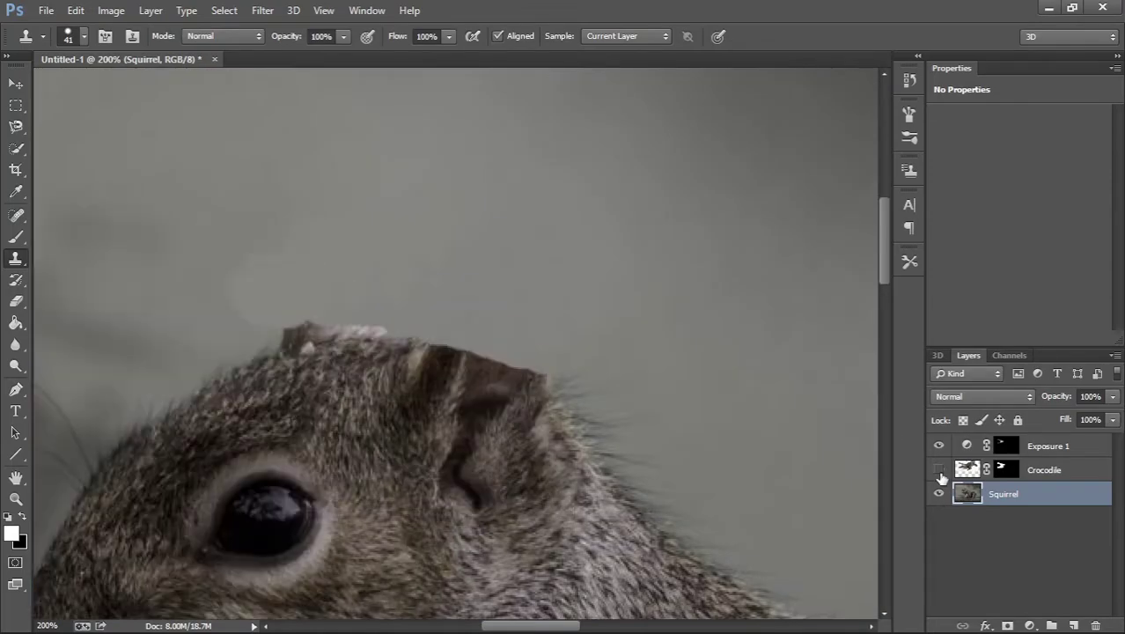
pyautogui.click(938, 469)
pyautogui.hotkey('ctrl', '-')
pyautogui.hotkey('ctrl', '-')
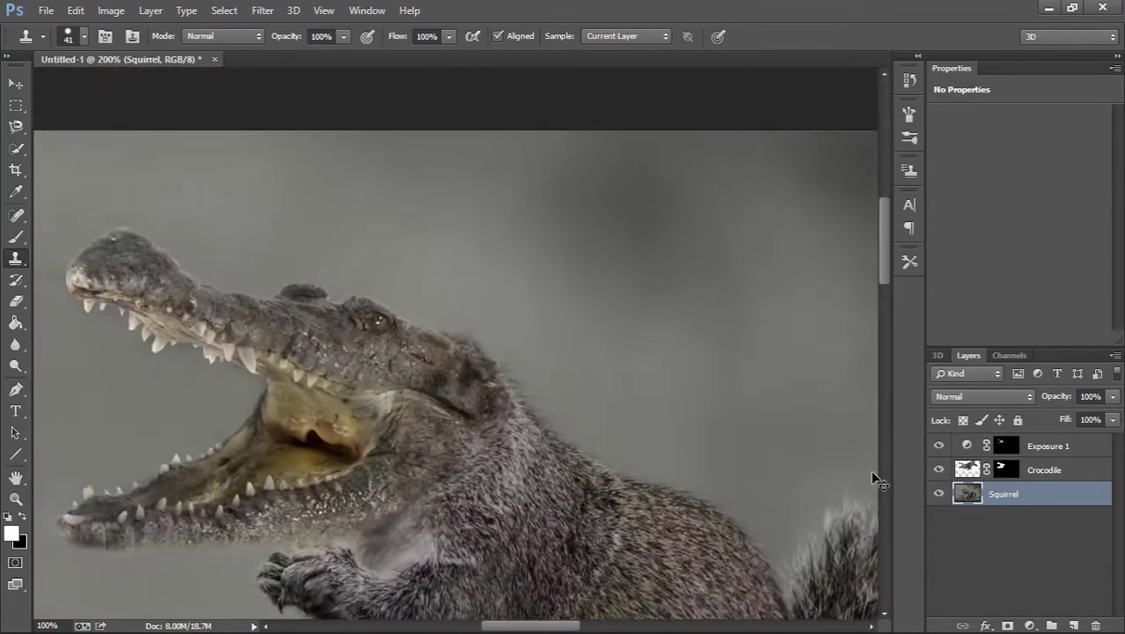
pyautogui.hotkey('ctrl', '-')
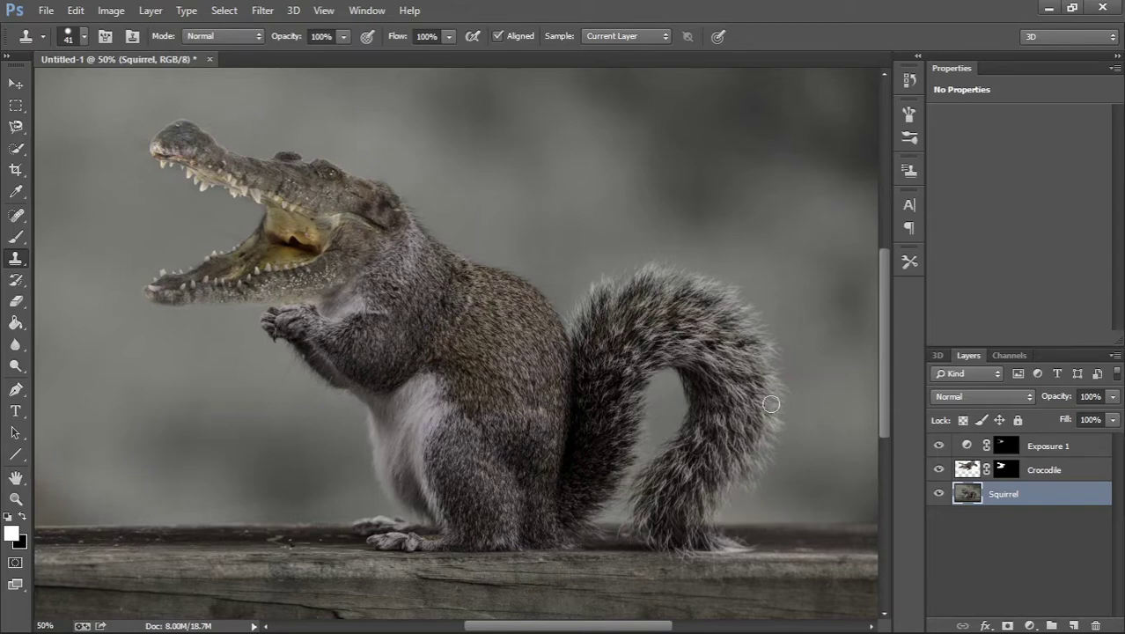
# Add a Color Balance layer clipped to Crocodile and shift its highlights toward cyan
pyautogui.click(1044, 469)
pyautogui.click(1029, 625)
pyautogui.click(986, 440)
pyautogui.hotkey('ctrl', 'alt', 'g')
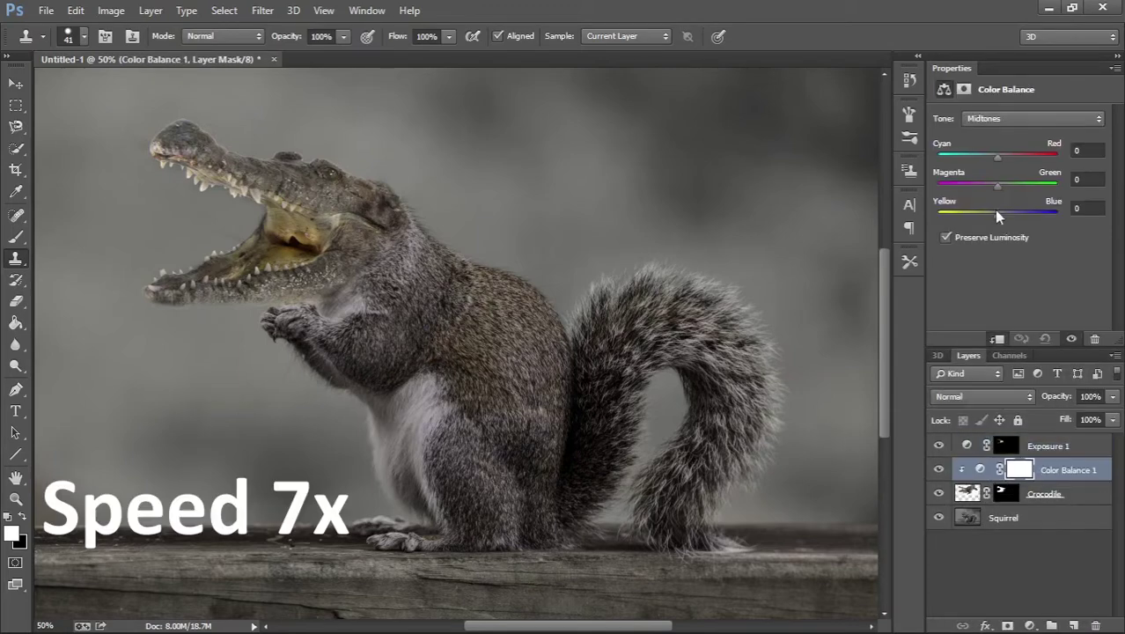
pyautogui.click(1034, 118)
pyautogui.click(985, 150)
pyautogui.moveTo(997, 157); pyautogui.dragTo(983, 157)
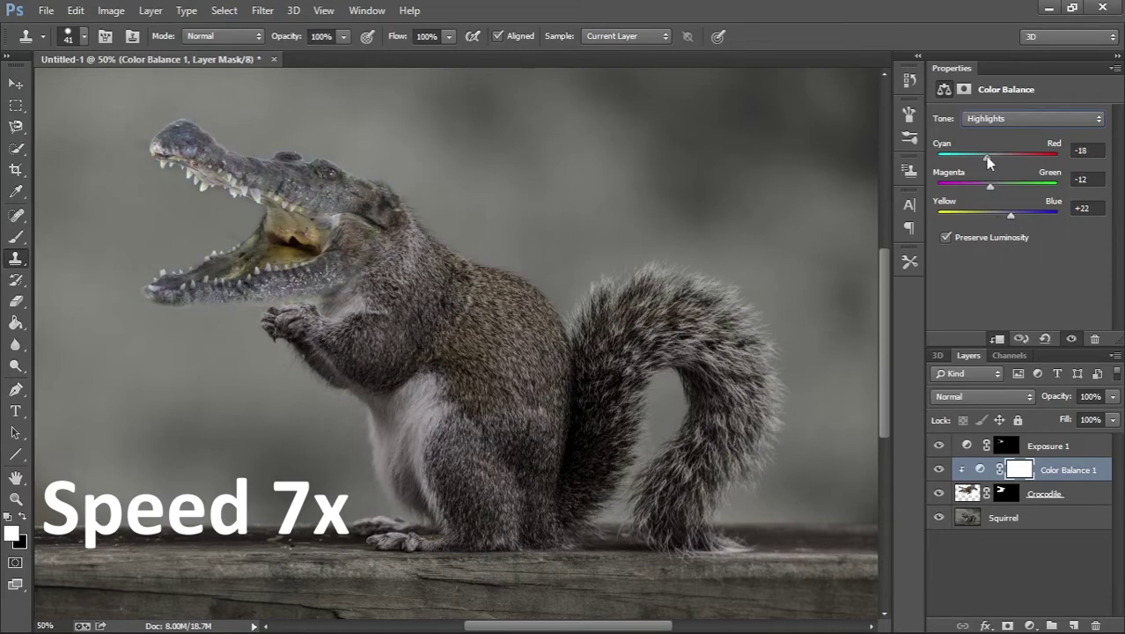
# Adjust the Color Balance shadows' cyan, magenta and blue sliders
pyautogui.click(1034, 117)
pyautogui.click(994, 130)
pyautogui.moveTo(997, 215); pyautogui.dragTo(1006, 215)
pyautogui.moveTo(997, 156); pyautogui.dragTo(982, 157)
pyautogui.moveTo(997, 186)
pyautogui.mouseDown()
pyautogui.moveTo(983, 186)
pyautogui.moveTo(1005, 185)
pyautogui.mouseUp()
pyautogui.moveTo(982, 157); pyautogui.dragTo(996, 157)
# Add a Hue/Saturation layer below Exposure 1 with Saturation set to -52
pyautogui.click(1029, 625)
pyautogui.click(995, 427)
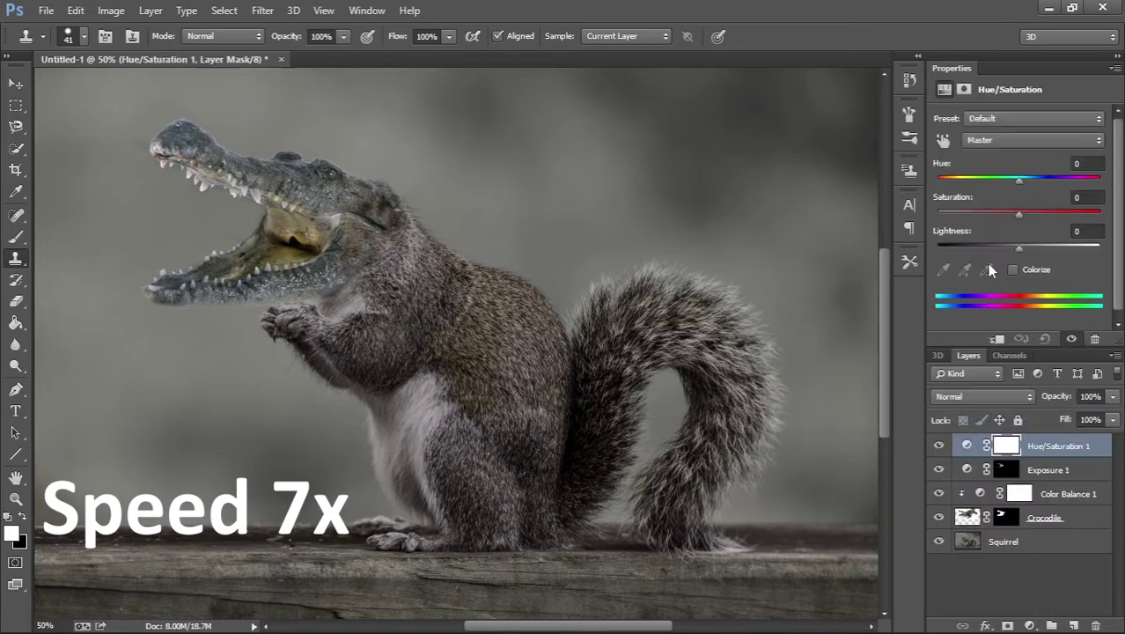
pyautogui.moveTo(1056, 446); pyautogui.dragTo(1056, 480)
pyautogui.moveTo(995, 212); pyautogui.dragTo(977, 213)
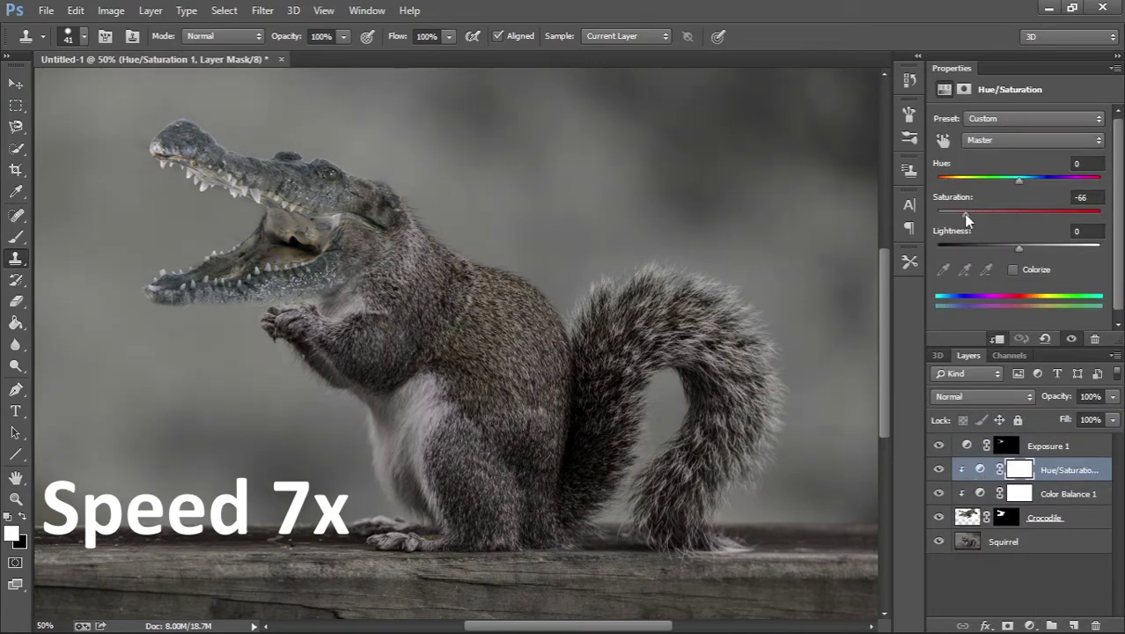
pyautogui.moveTo(1018, 246); pyautogui.dragTo(1018, 248)
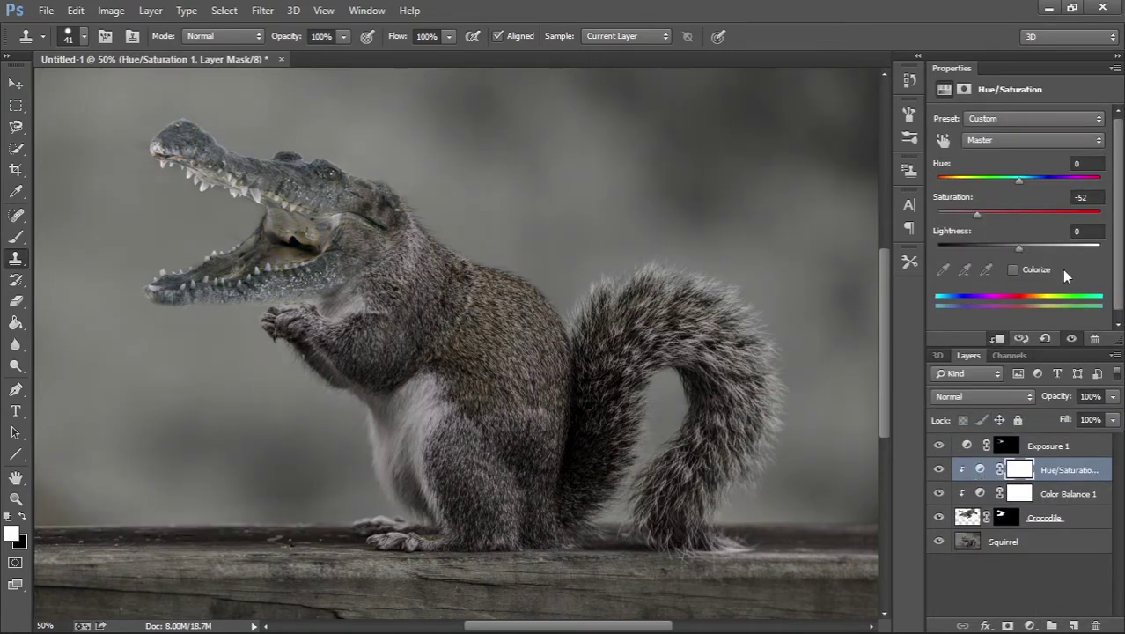
# Add a colorized Hue/Saturation layer at Hue 102, Saturation 29, with its mask inverted
pyautogui.click(1035, 580)
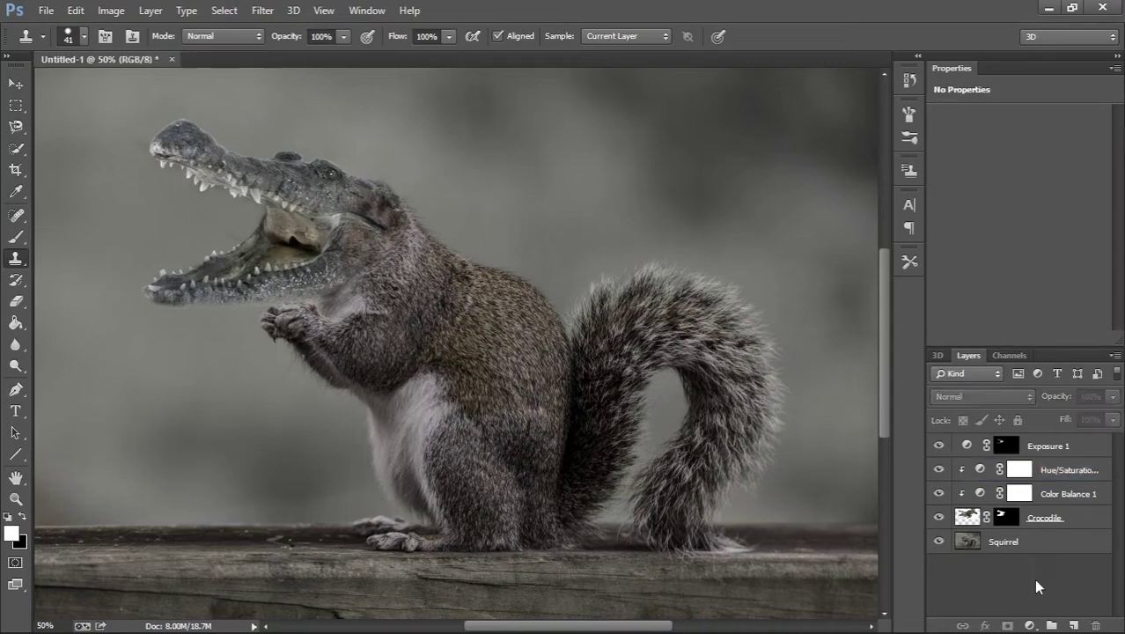
pyautogui.click(1029, 624)
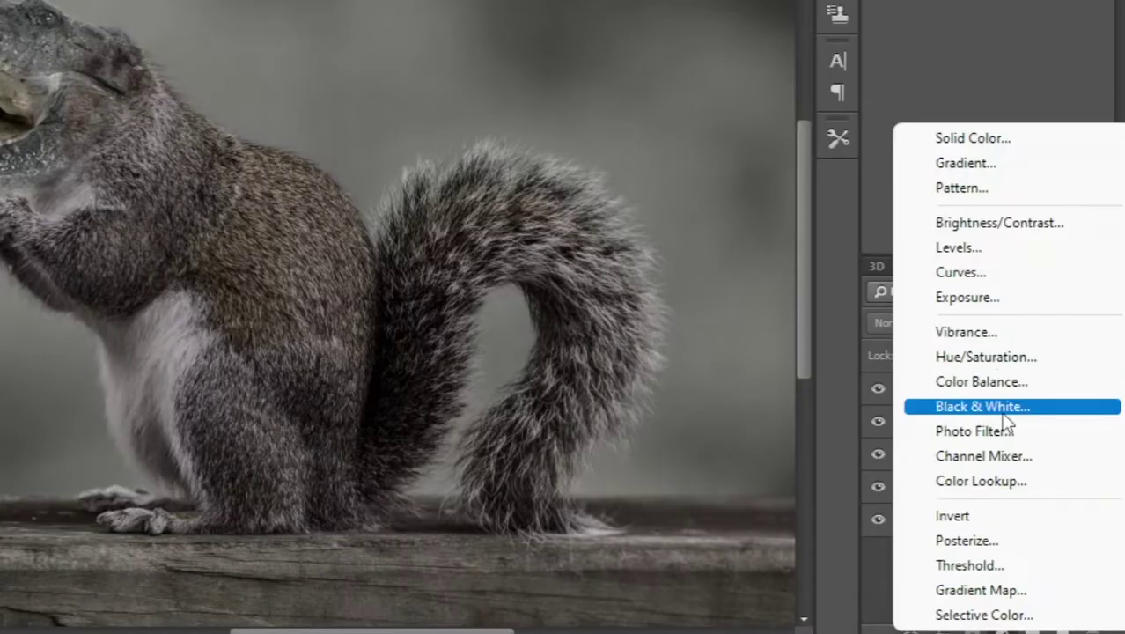
pyautogui.click(993, 358)
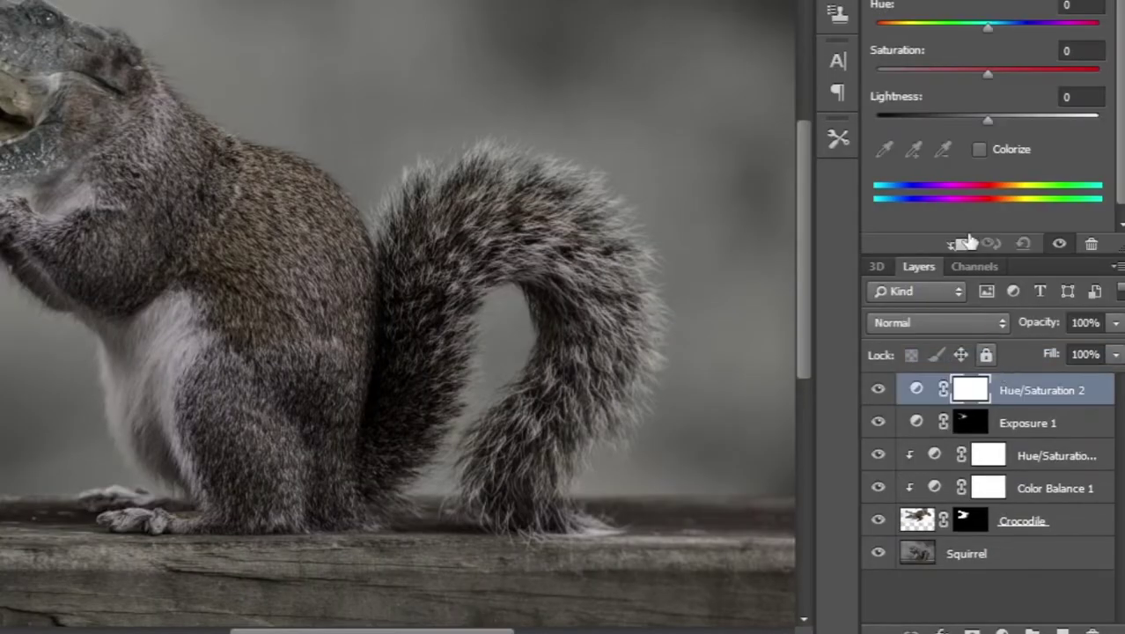
pyautogui.click(978, 148)
pyautogui.moveTo(877, 26); pyautogui.dragTo(938, 26)
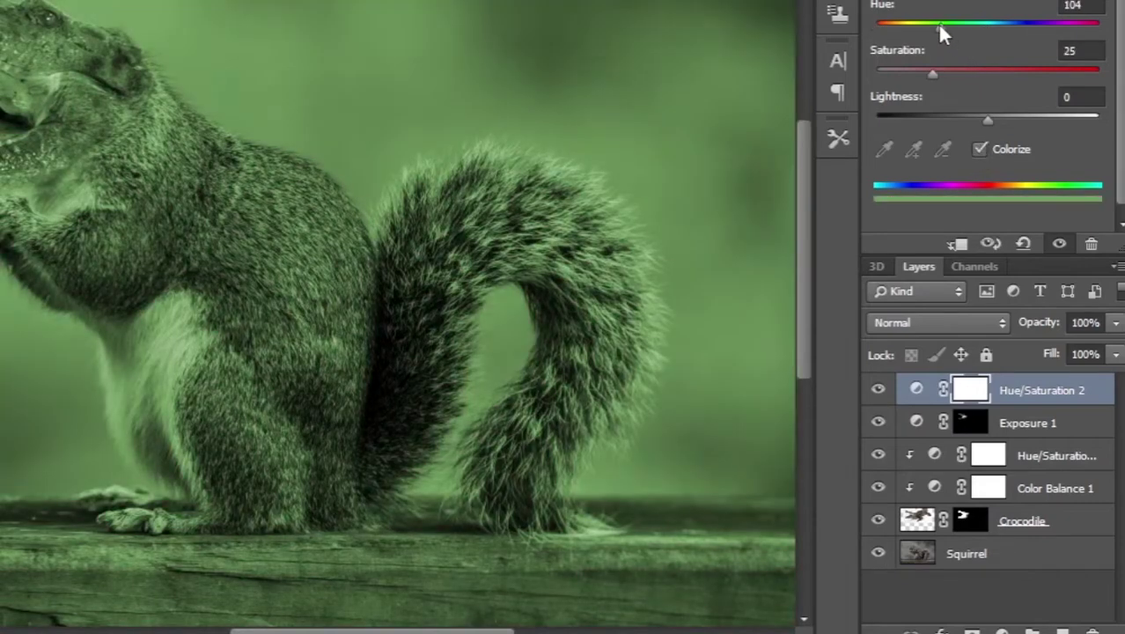
pyautogui.moveTo(932, 74); pyautogui.dragTo(939, 74)
pyautogui.hotkey('ctrl', 'i')
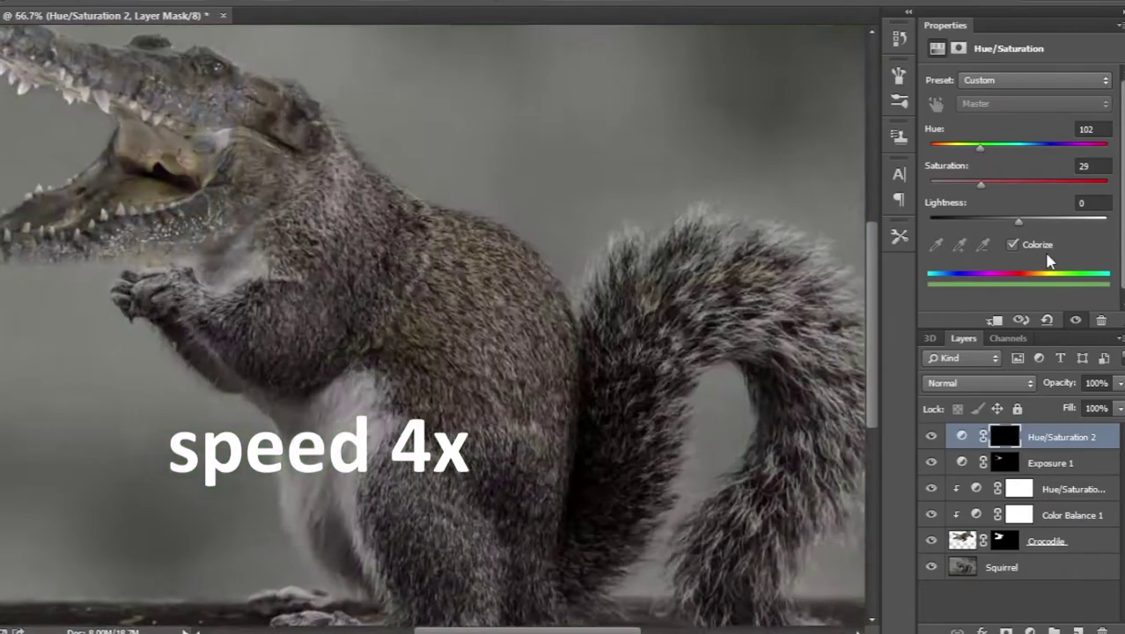
# Paint white on the mask over the crocodile's eye to reveal the green tint
pyautogui.scroll(2, 359, 314)
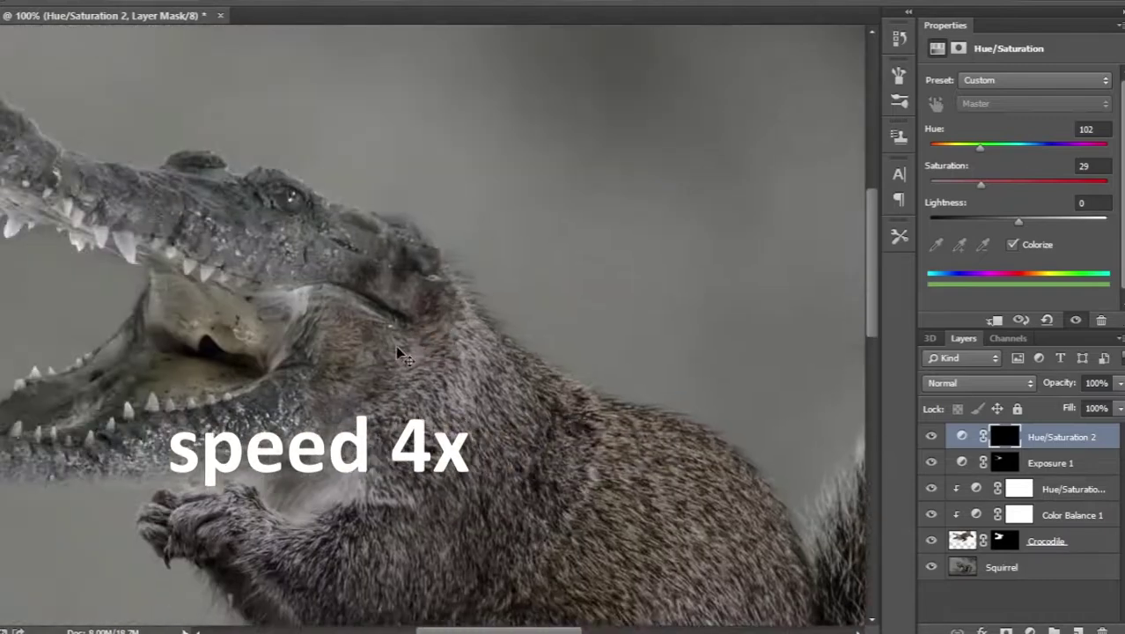
pyautogui.scroll(2, 359, 314)
pyautogui.rightClick(381, 315)
pyautogui.keyDown('alt'); pyautogui.click(366, 318); pyautogui.keyUp('alt')
pyautogui.click(505, 228)
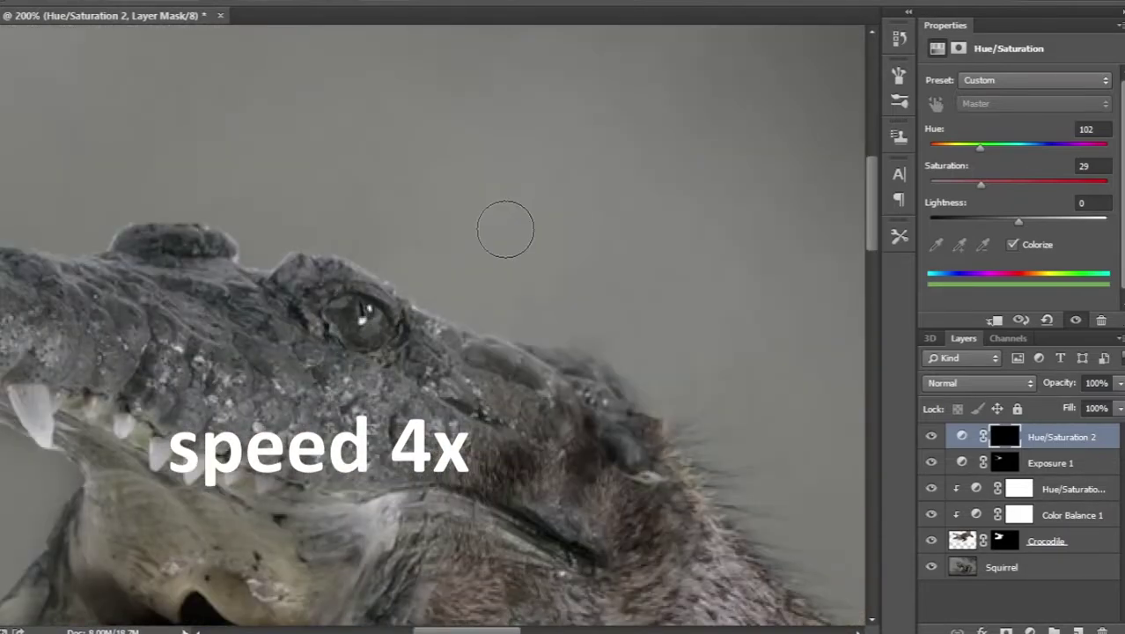
pyautogui.moveTo(356, 319)
pyautogui.mouseDown()
pyautogui.moveTo(344, 317)
pyautogui.moveTo(358, 312)
pyautogui.mouseUp()
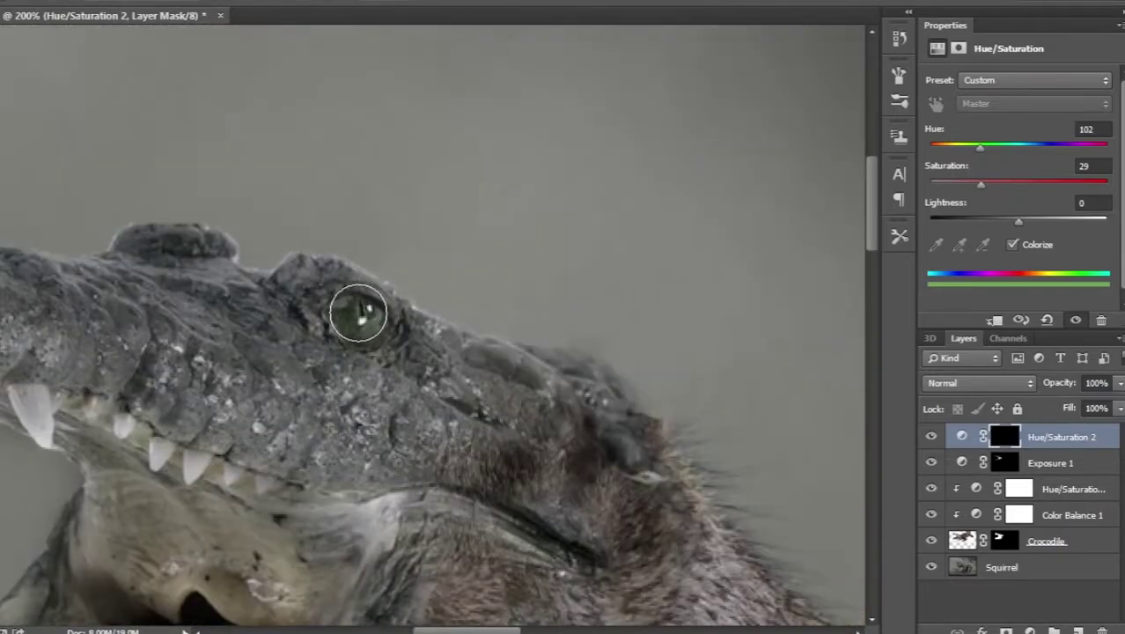
pyautogui.rightClick(459, 283)
pyautogui.press('Return')
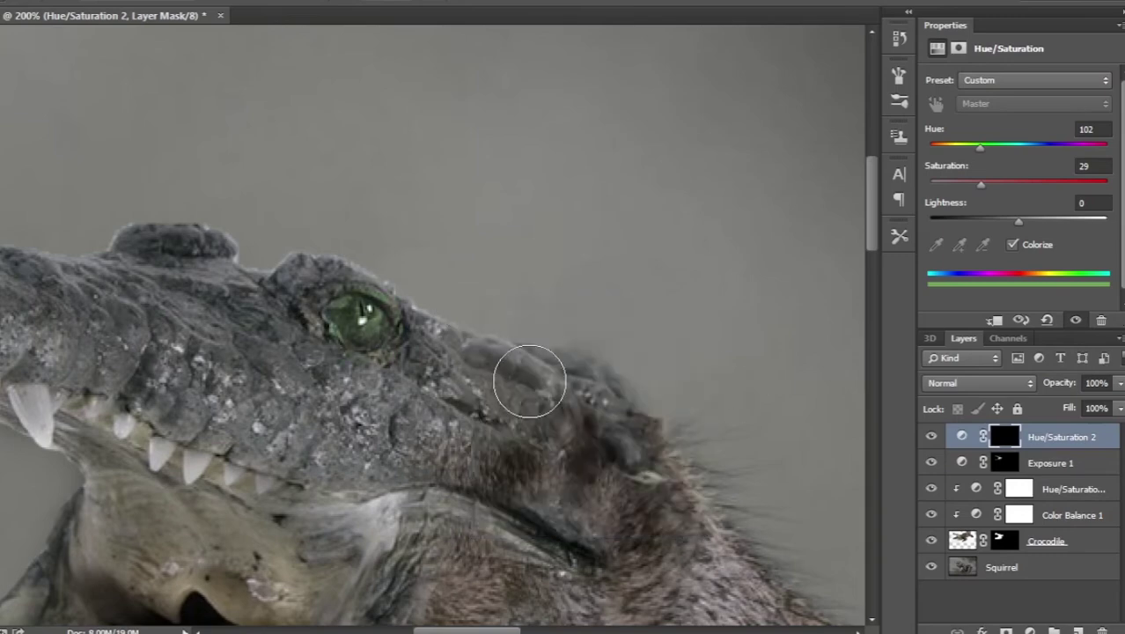
pyautogui.rightClick(527, 376)
pyautogui.press('Return')
pyautogui.hotkey('ctrl', '-')
pyautogui.hotkey('ctrl', '-')
pyautogui.hotkey('ctrl', '-')
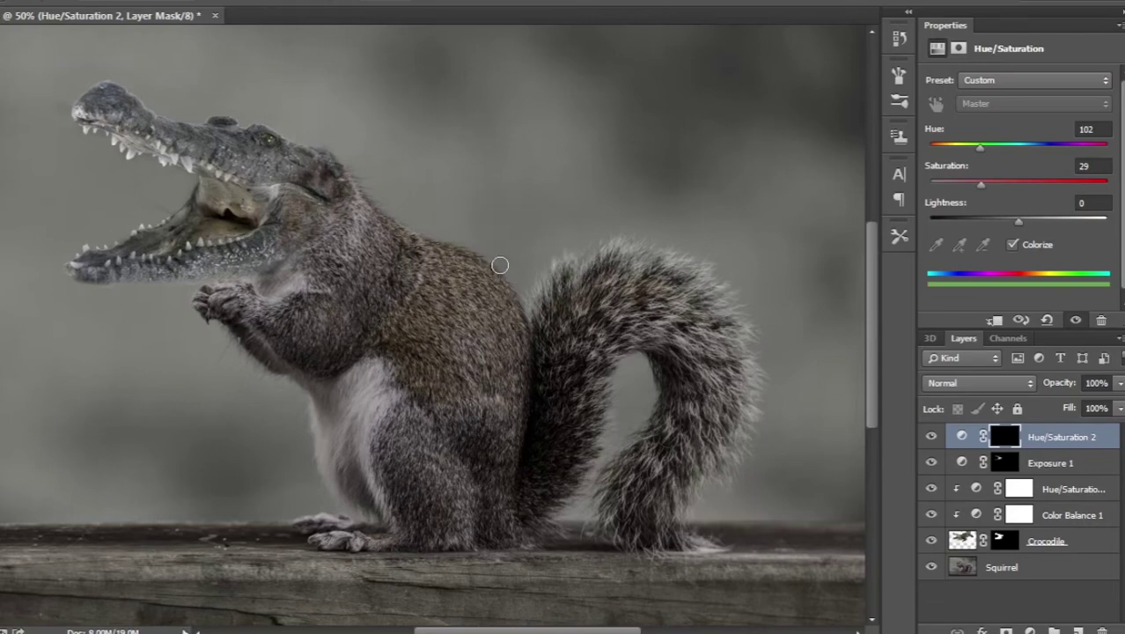
pyautogui.hotkey('ctrl', '-')
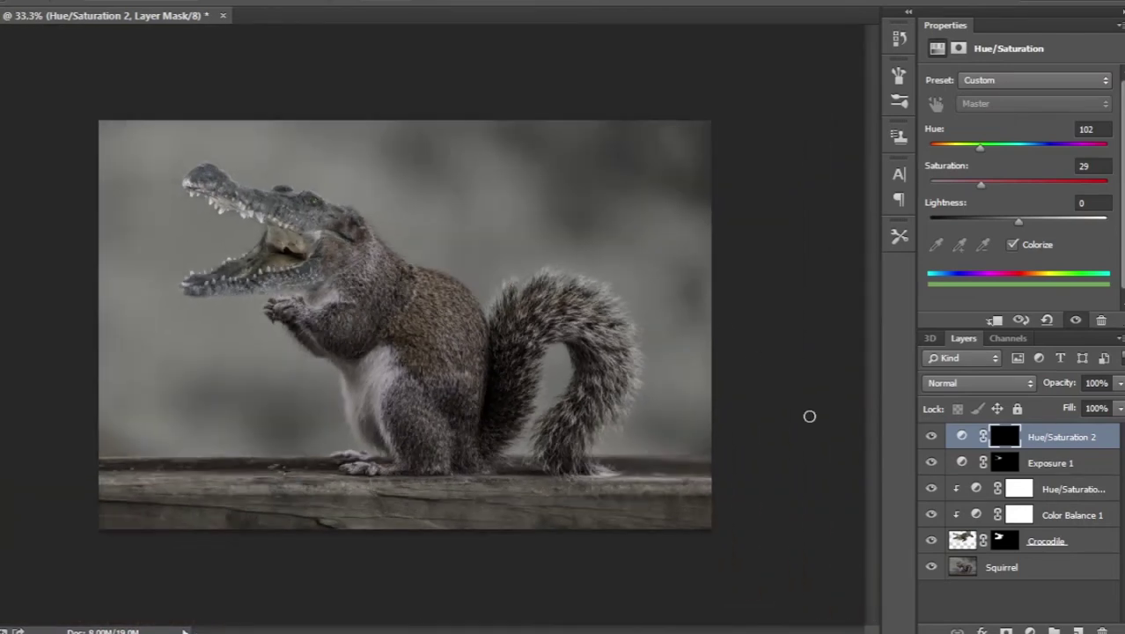